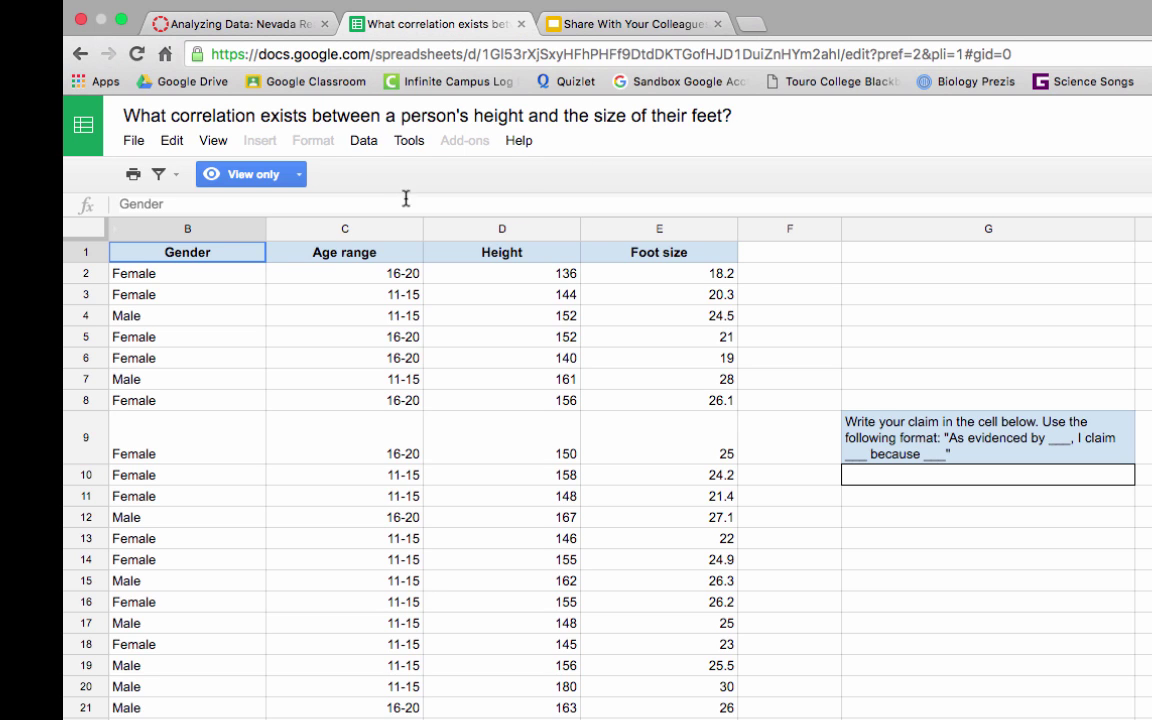
{"action": "left_click", "coordinate": [370, 292]}
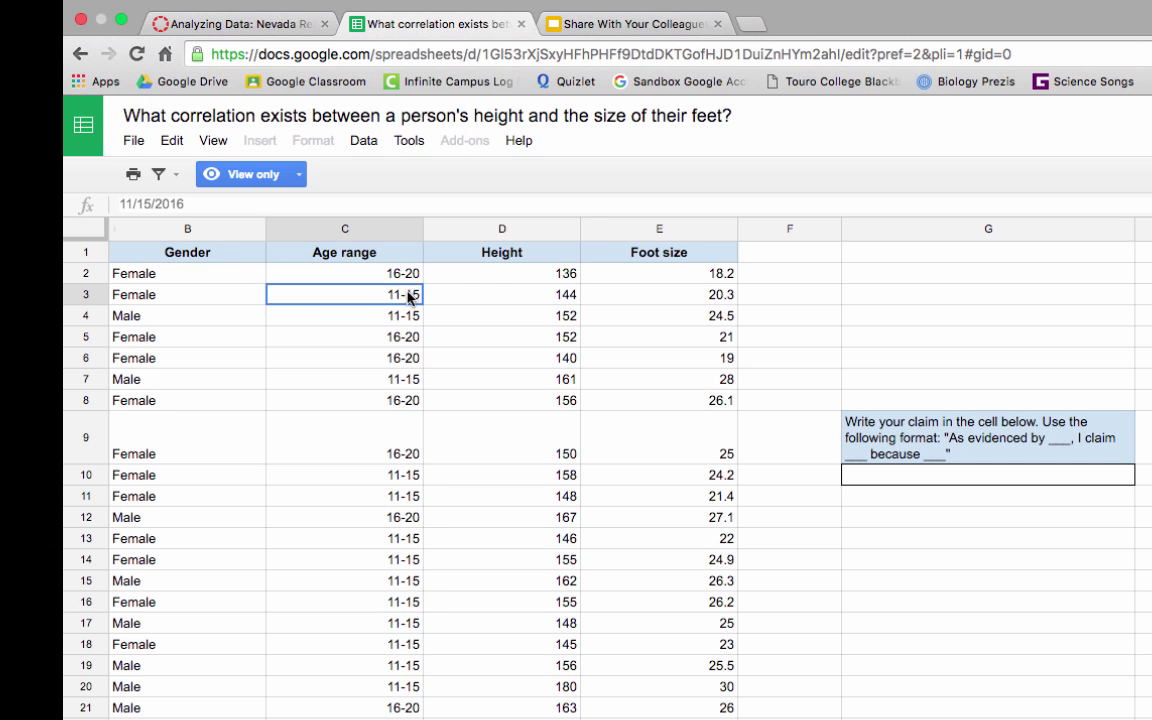
{"action": "left_click", "coordinate": [493, 292]}
{"action": "left_click", "coordinate": [215, 292]}
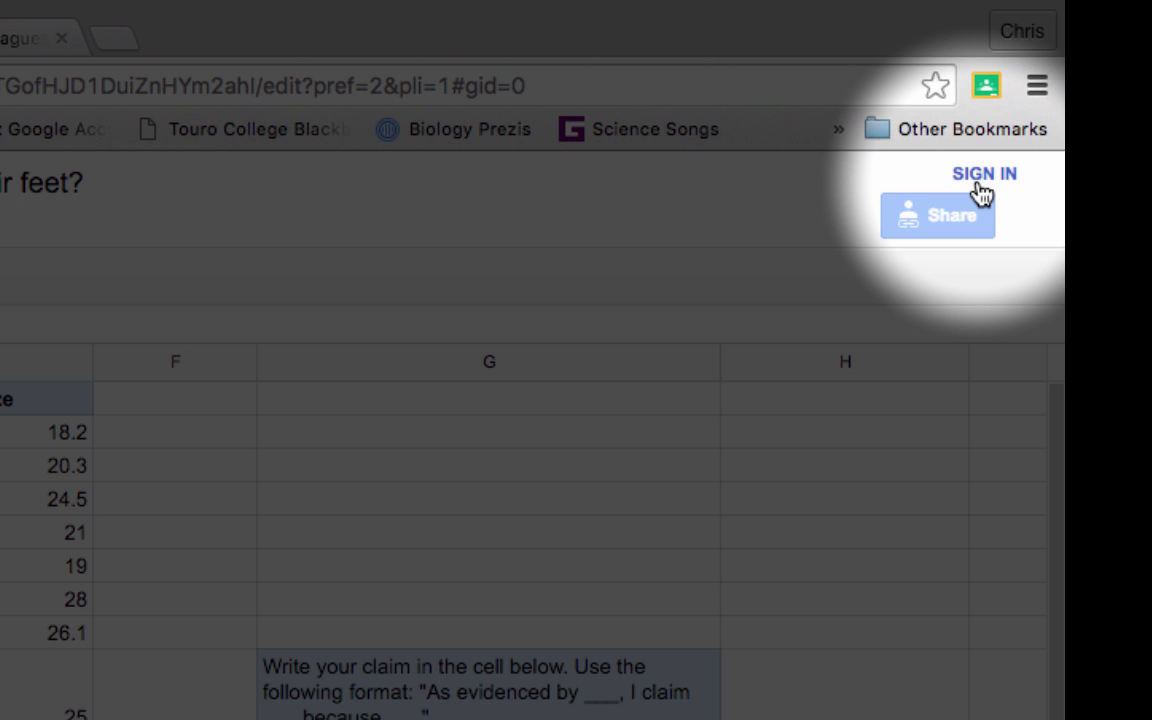
- Sign in to Google with the school district account, using its saved password
{"action": "left_click", "coordinate": [982, 176]}
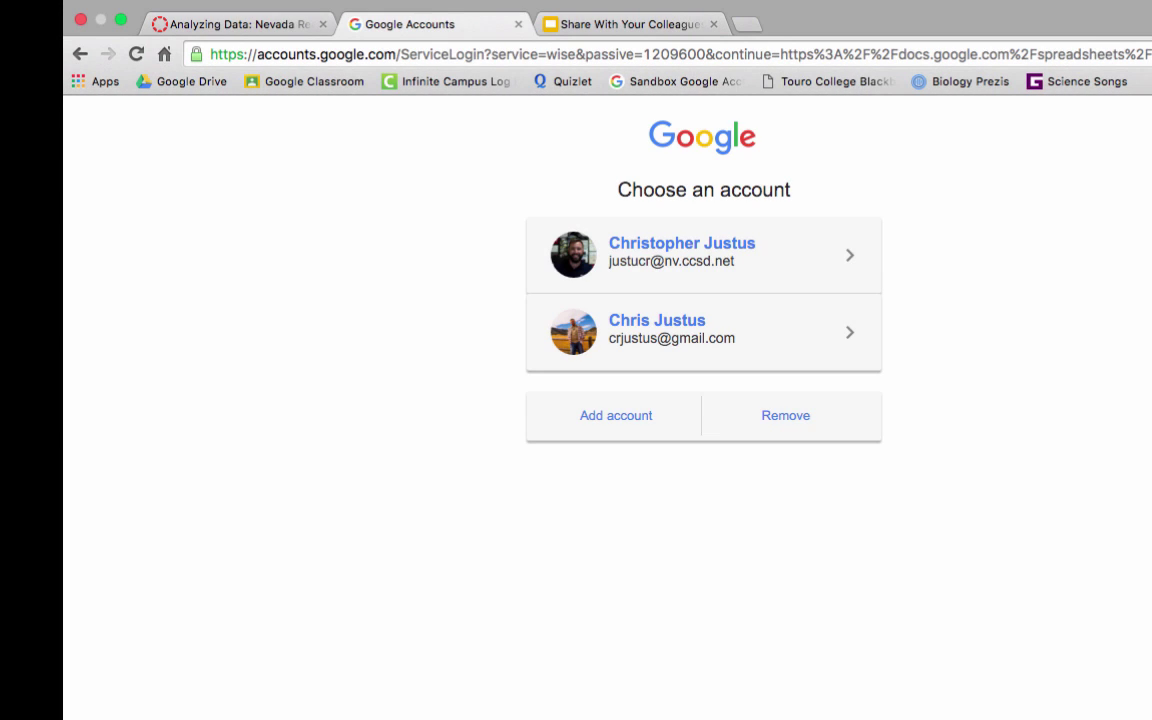
{"action": "left_click", "coordinate": [806, 263]}
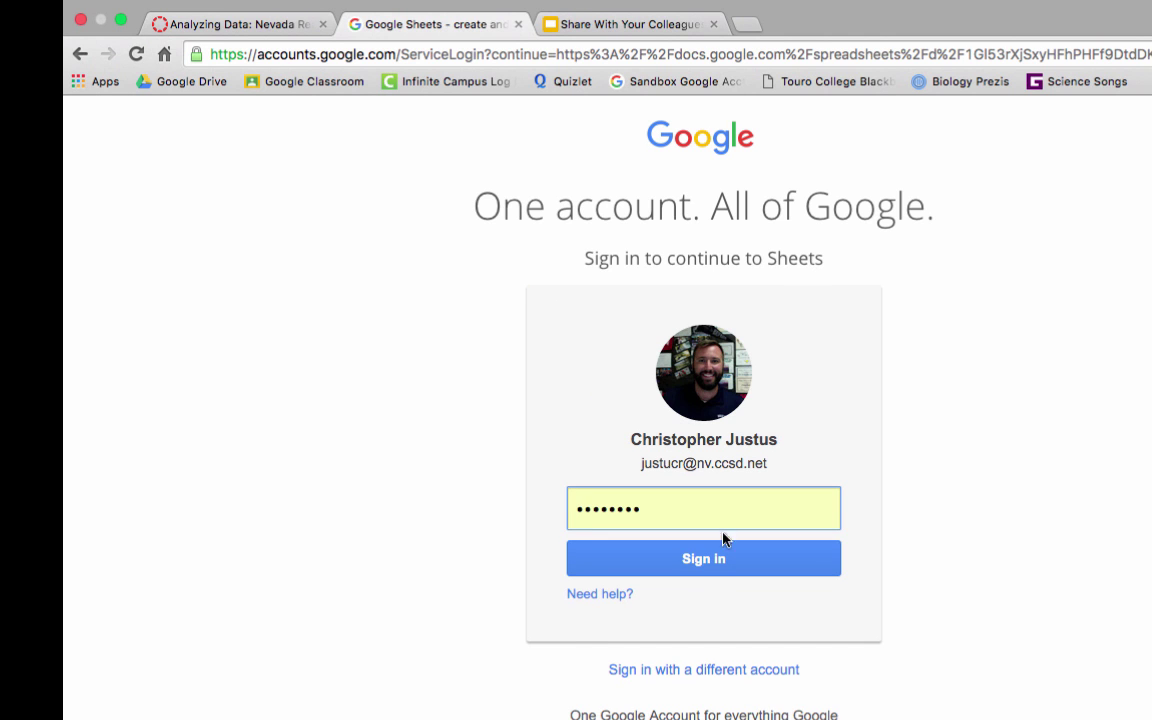
{"action": "left_click", "coordinate": [705, 560]}
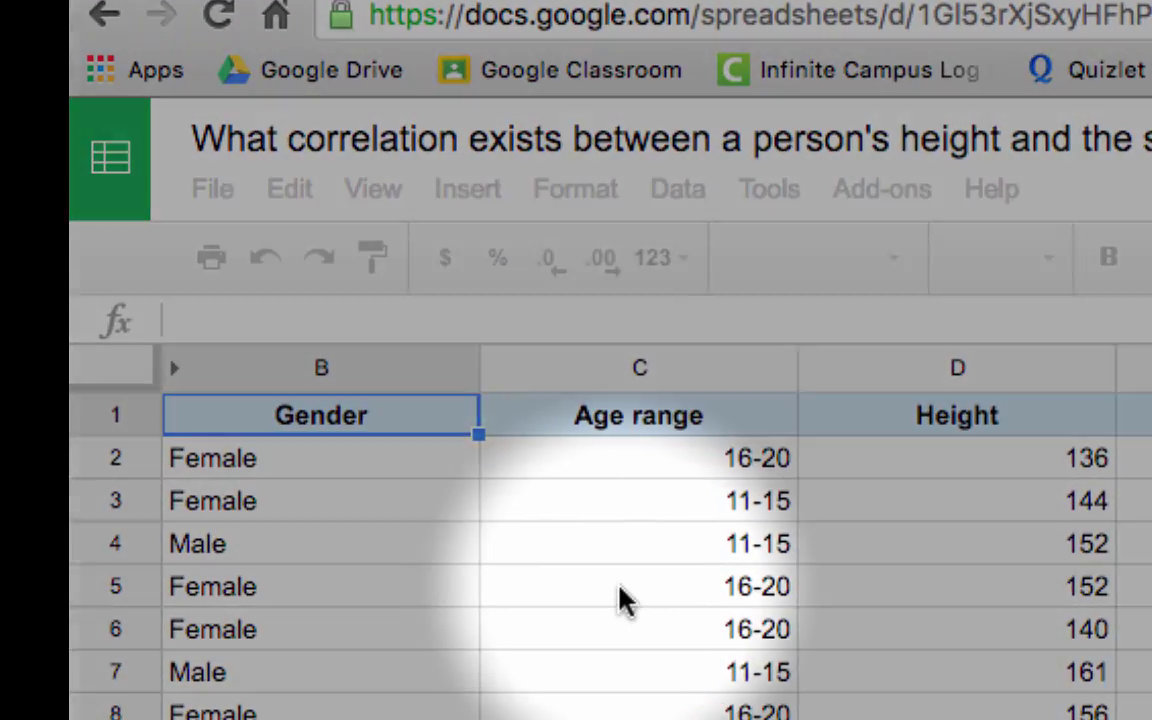
- Make a copy of the spreadsheet, removing the "Copy of" prefix from its name, and close the original
{"action": "left_click", "coordinate": [212, 189]}
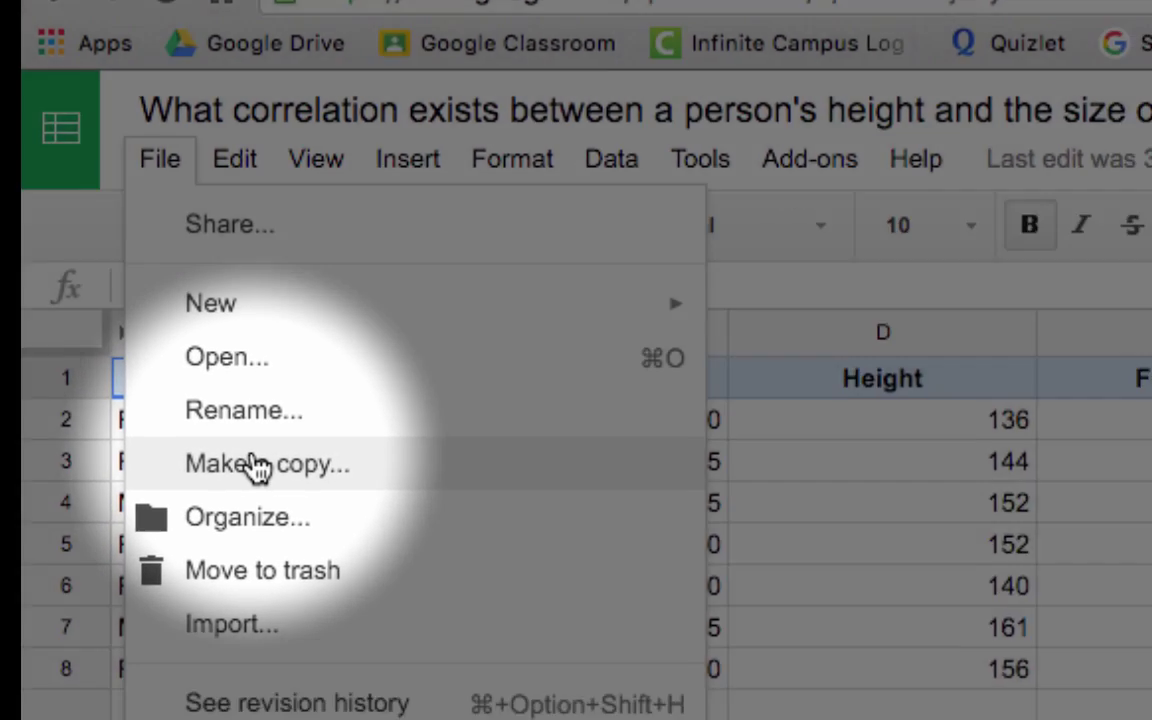
{"action": "left_click", "coordinate": [313, 504]}
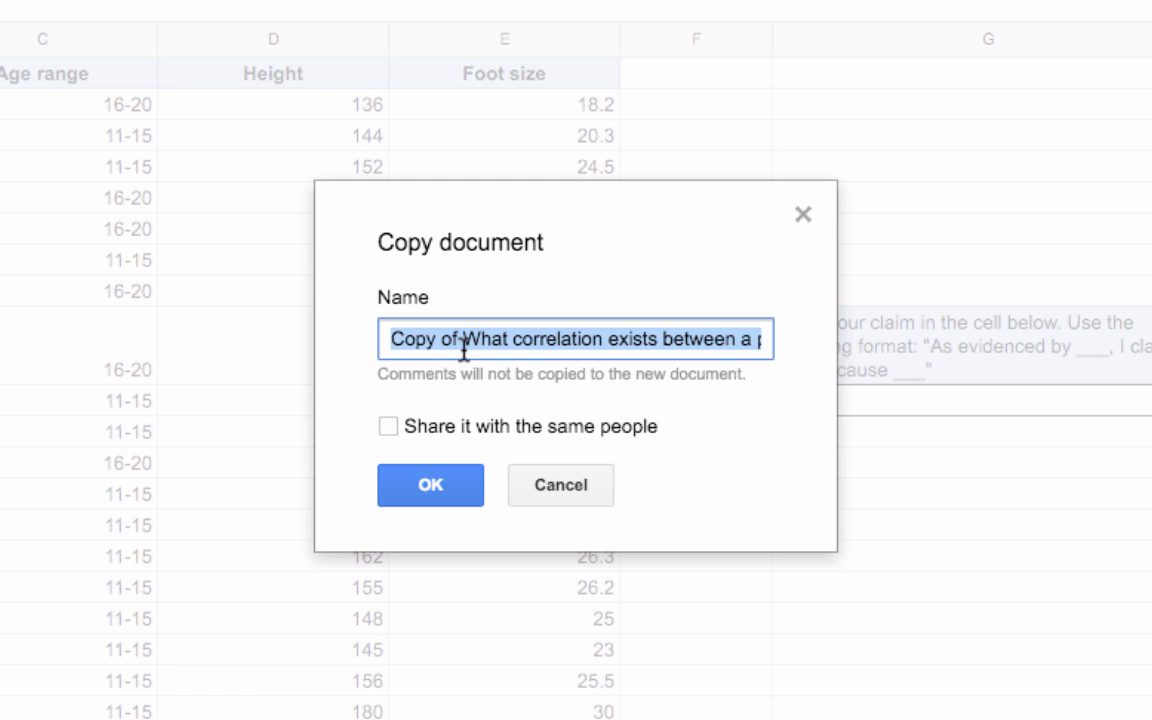
{"action": "left_click", "coordinate": [463, 343]}
{"action": "key", "text": "BackSpace"}
{"action": "key", "text": "BackSpace"}
{"action": "key", "text": "BackSpace"}
{"action": "key", "text": "BackSpace"}
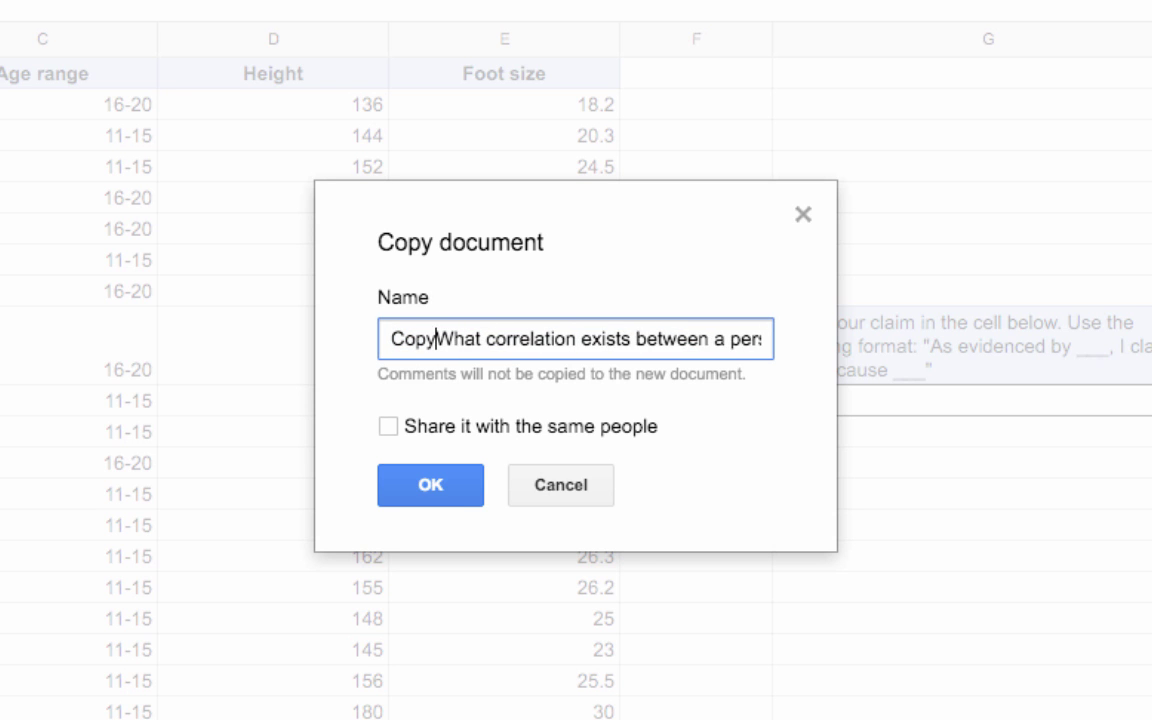
{"action": "key", "text": "BackSpace"}
{"action": "key", "text": "BackSpace"}
{"action": "key", "text": "BackSpace"}
{"action": "key", "text": "BackSpace"}
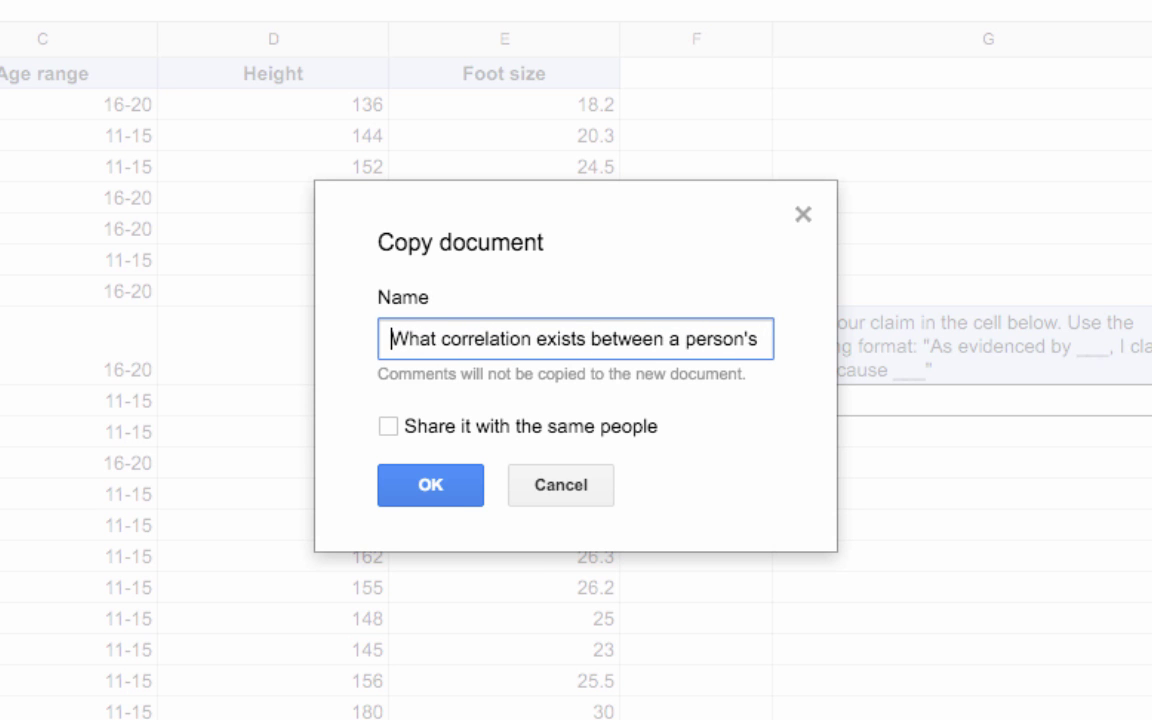
{"action": "left_click", "coordinate": [431, 485]}
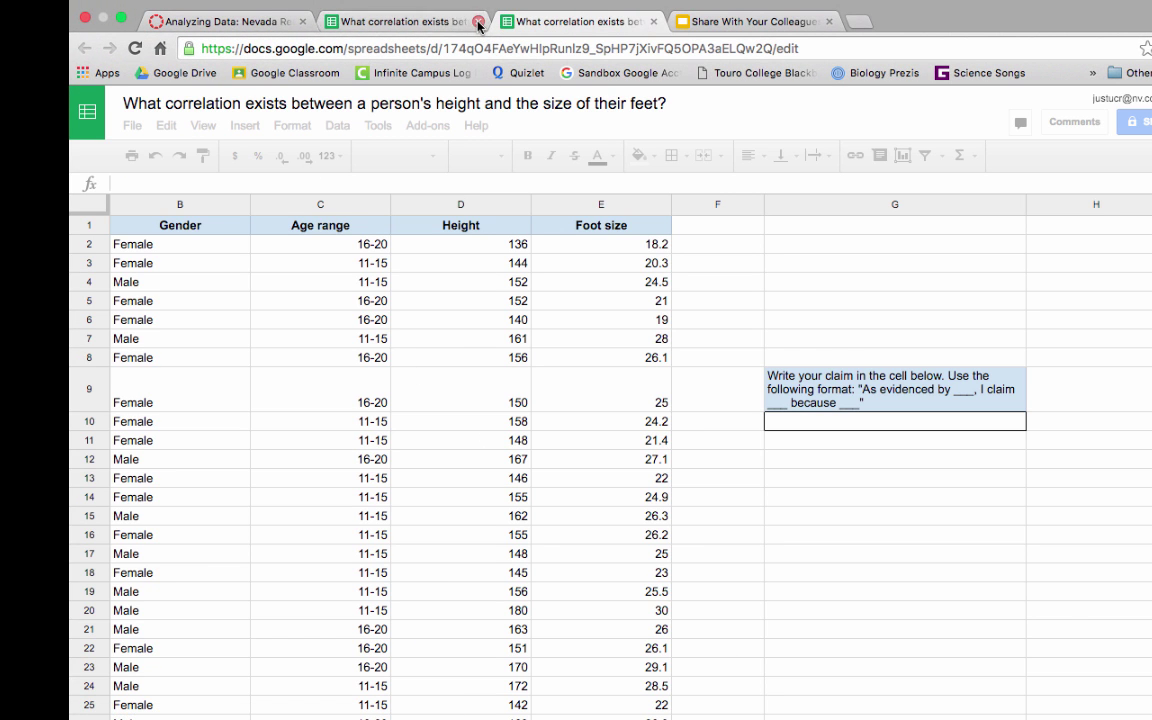
{"action": "middle_click", "coordinate": [428, 20]}
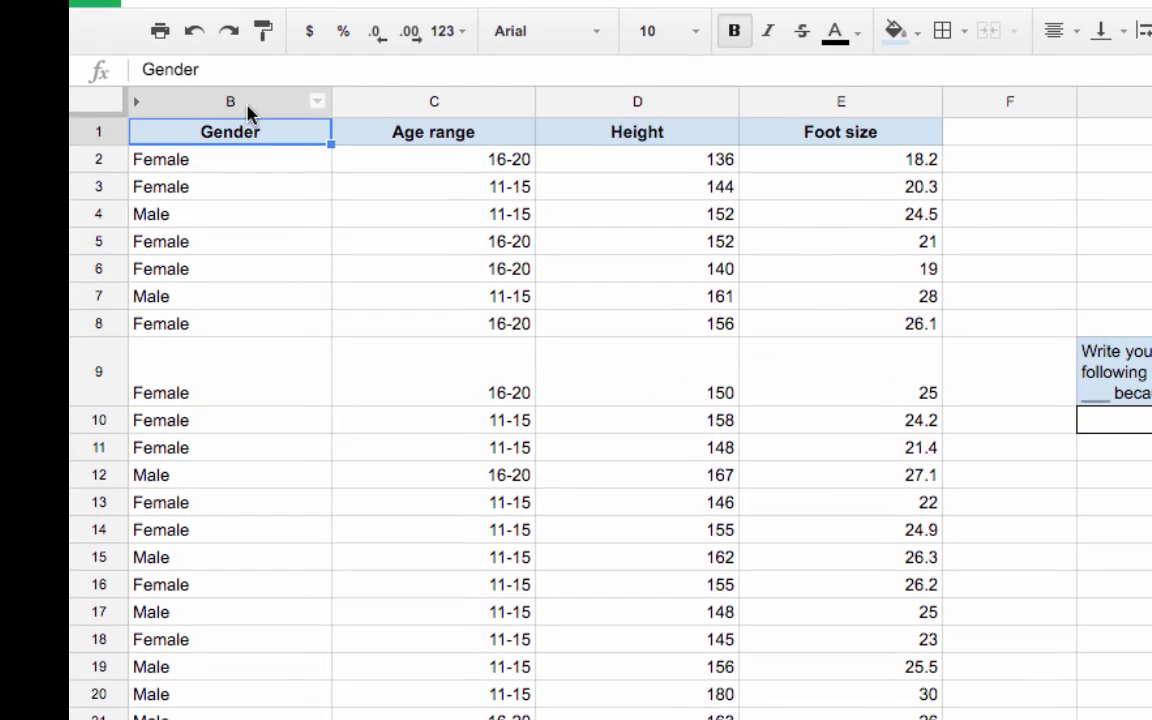
- Sort columns B through E by Height in A → Z order, treating the first row as a header row
{"action": "left_click", "coordinate": [246, 104]}
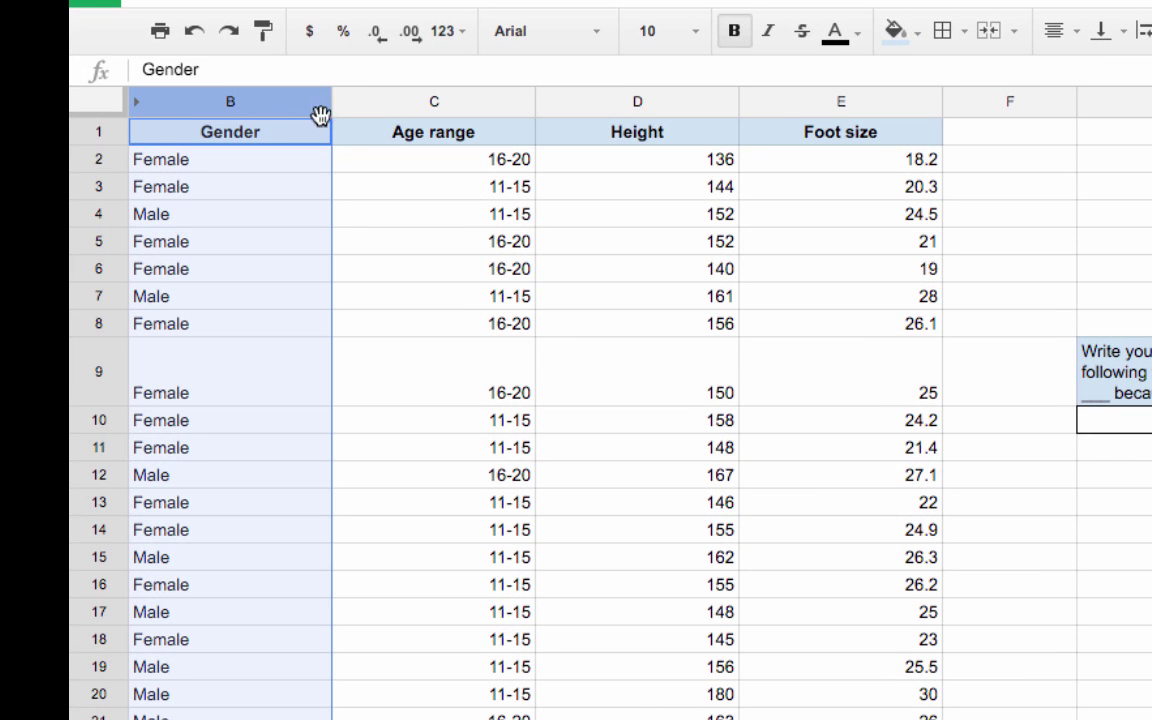
{"action": "left_click", "coordinate": [800, 104], "text": "shift"}
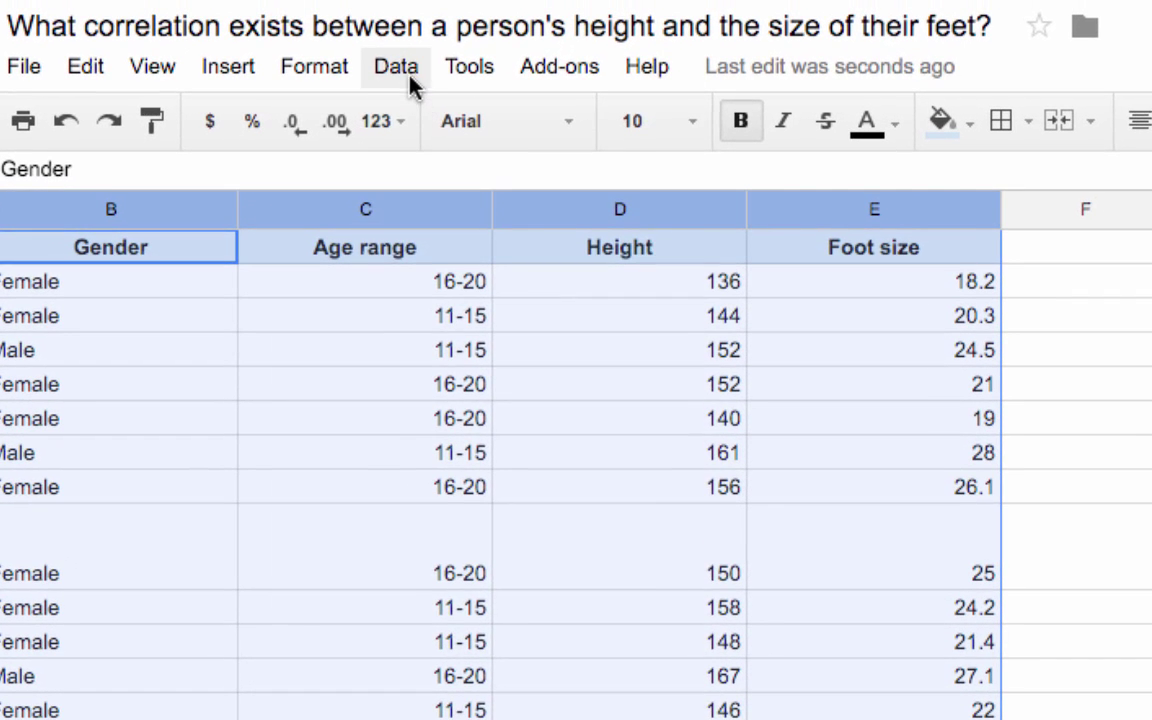
{"action": "left_click", "coordinate": [405, 66]}
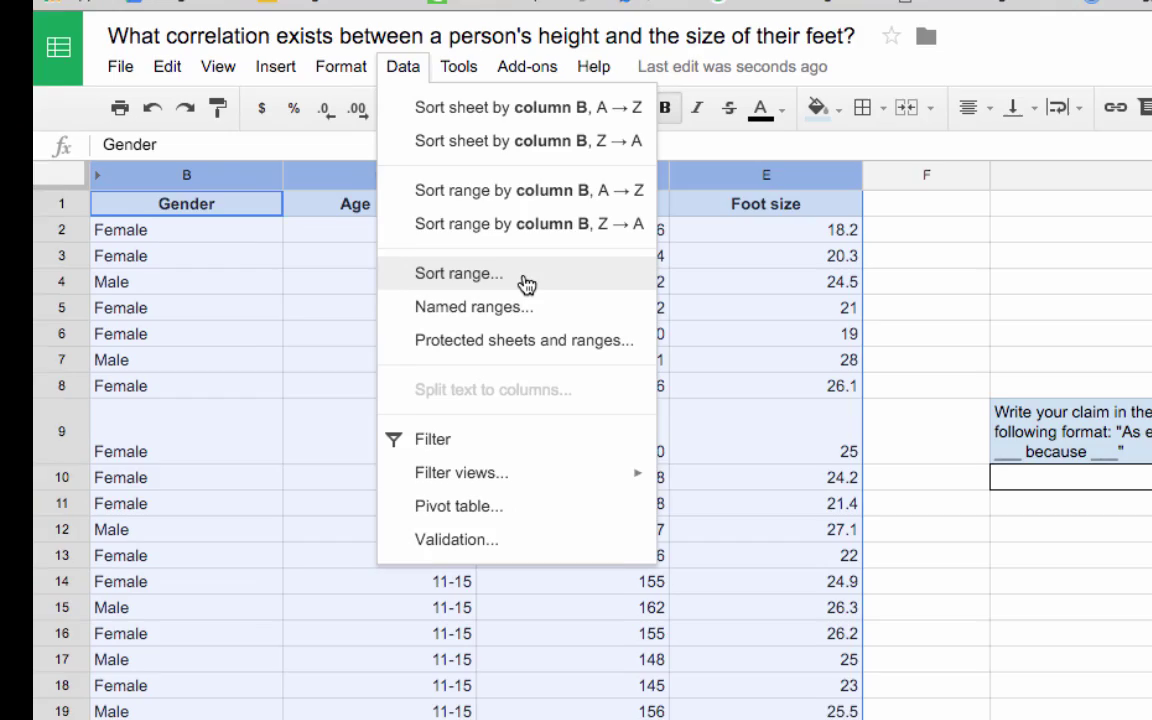
{"action": "left_click", "coordinate": [527, 285]}
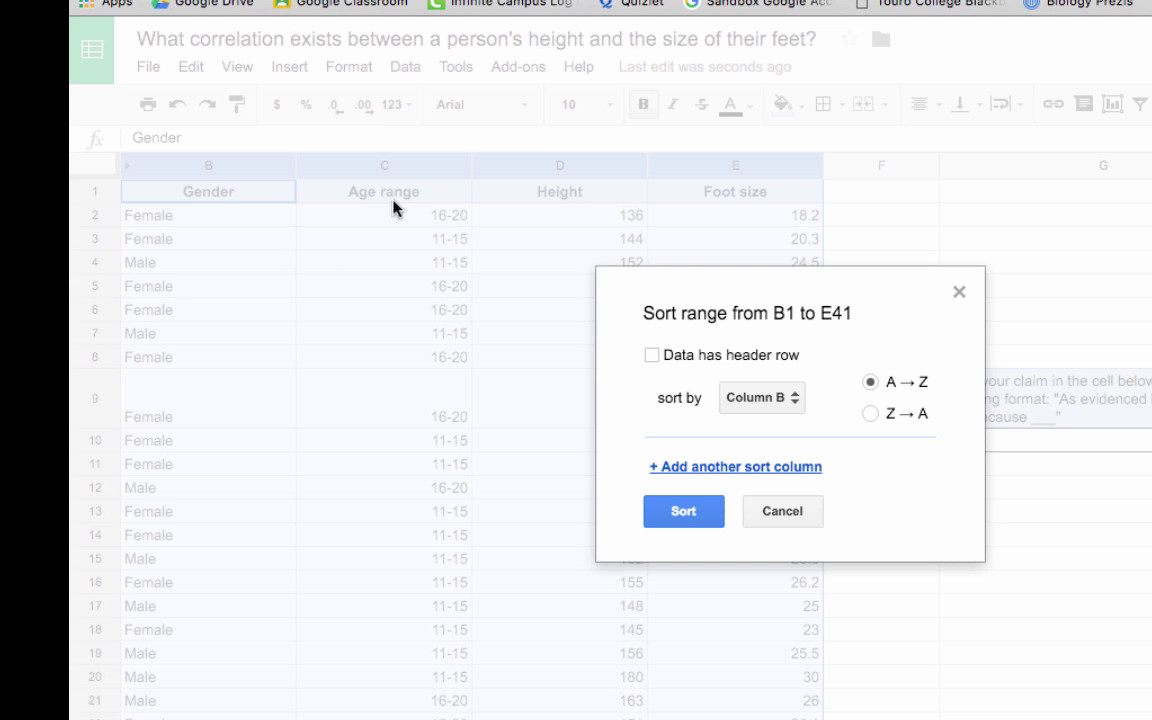
{"action": "left_click", "coordinate": [699, 359]}
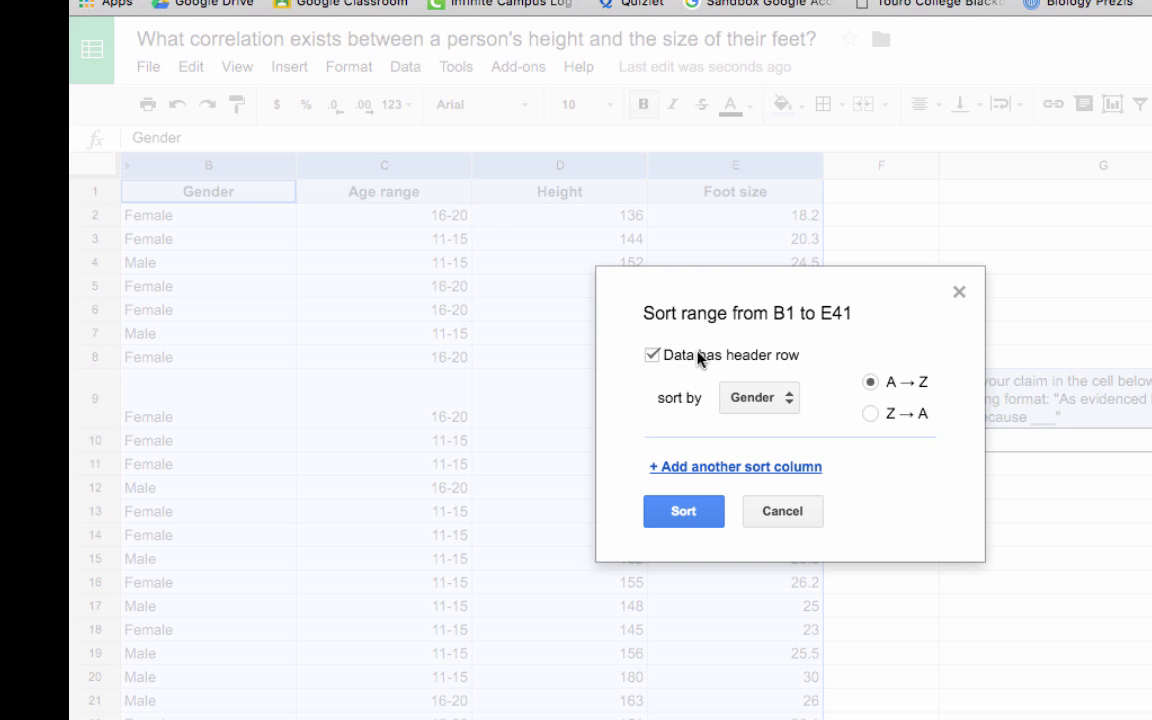
{"action": "left_click", "coordinate": [748, 402]}
{"action": "left_click", "coordinate": [765, 463]}
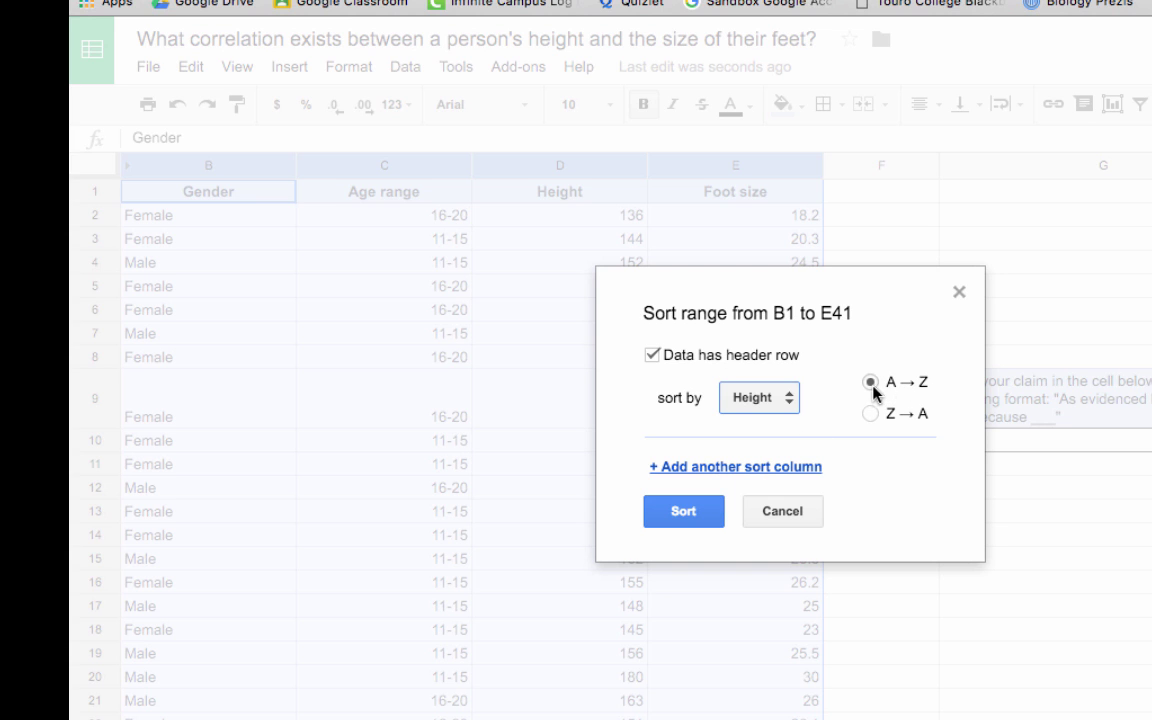
{"action": "left_click", "coordinate": [675, 509]}
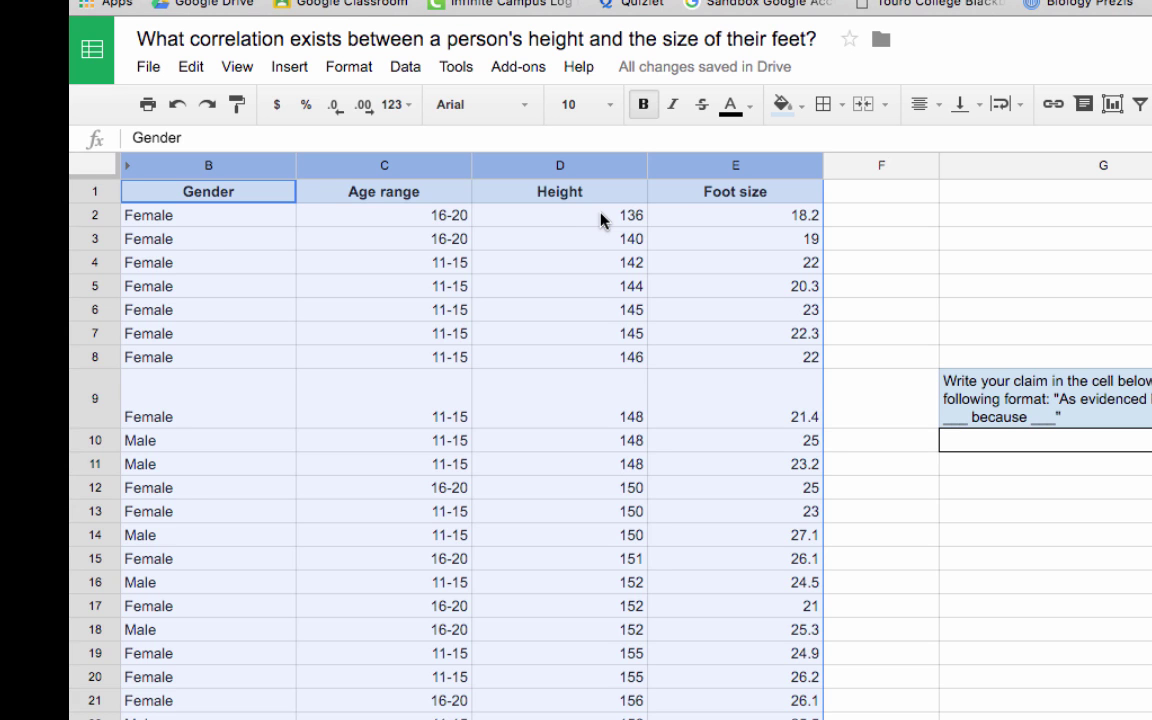
{"action": "scroll", "coordinate": [587, 222], "scroll_direction": "down", "scroll_amount": 5}
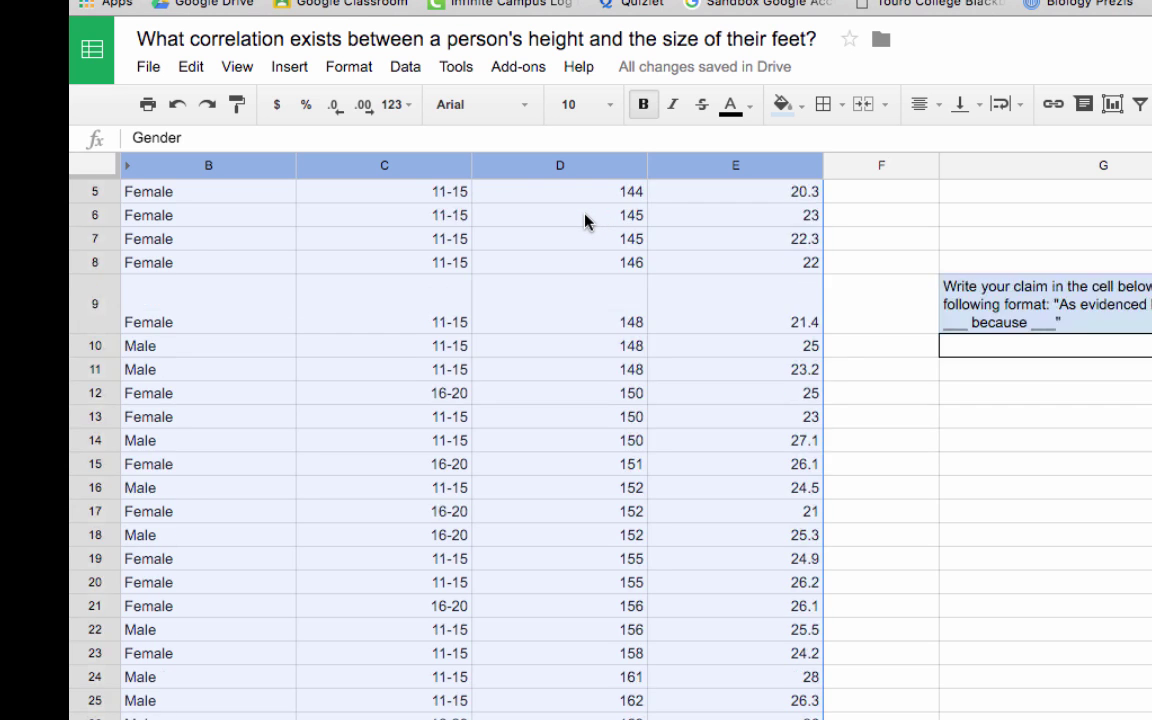
{"action": "scroll", "coordinate": [587, 222], "scroll_direction": "right", "scroll_amount": 2}
{"action": "scroll", "coordinate": [587, 222], "scroll_direction": "left", "scroll_amount": 2}
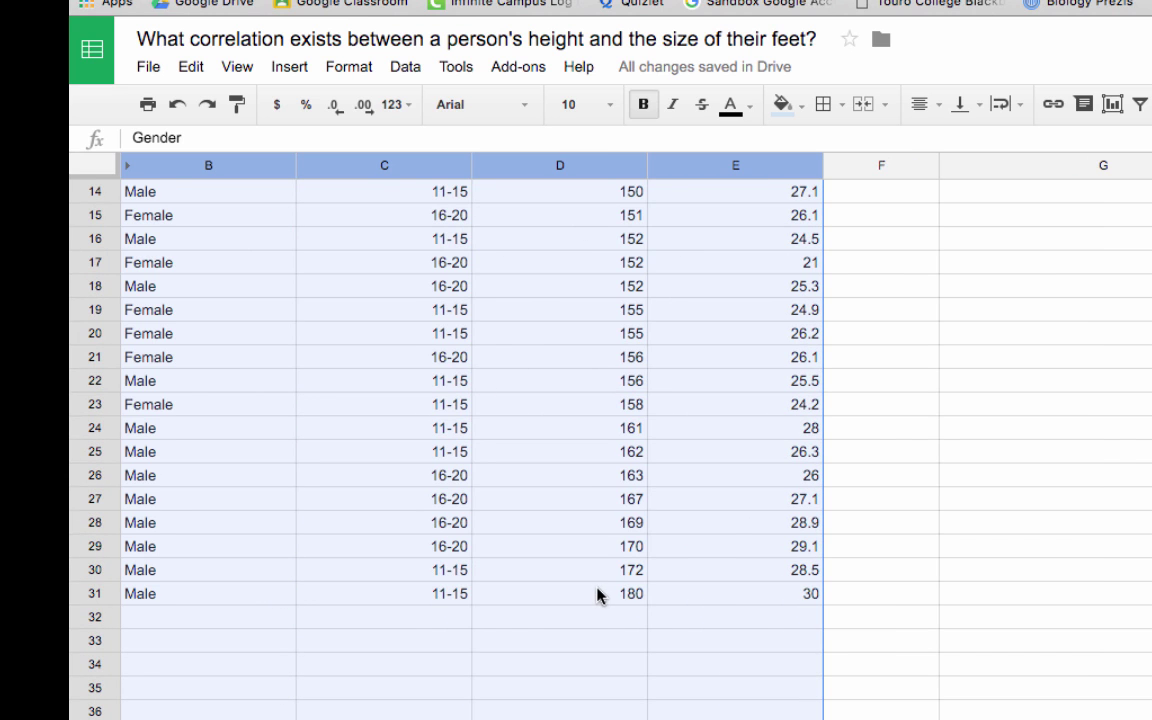
{"action": "scroll", "coordinate": [598, 596], "scroll_direction": "up", "scroll_amount": 5}
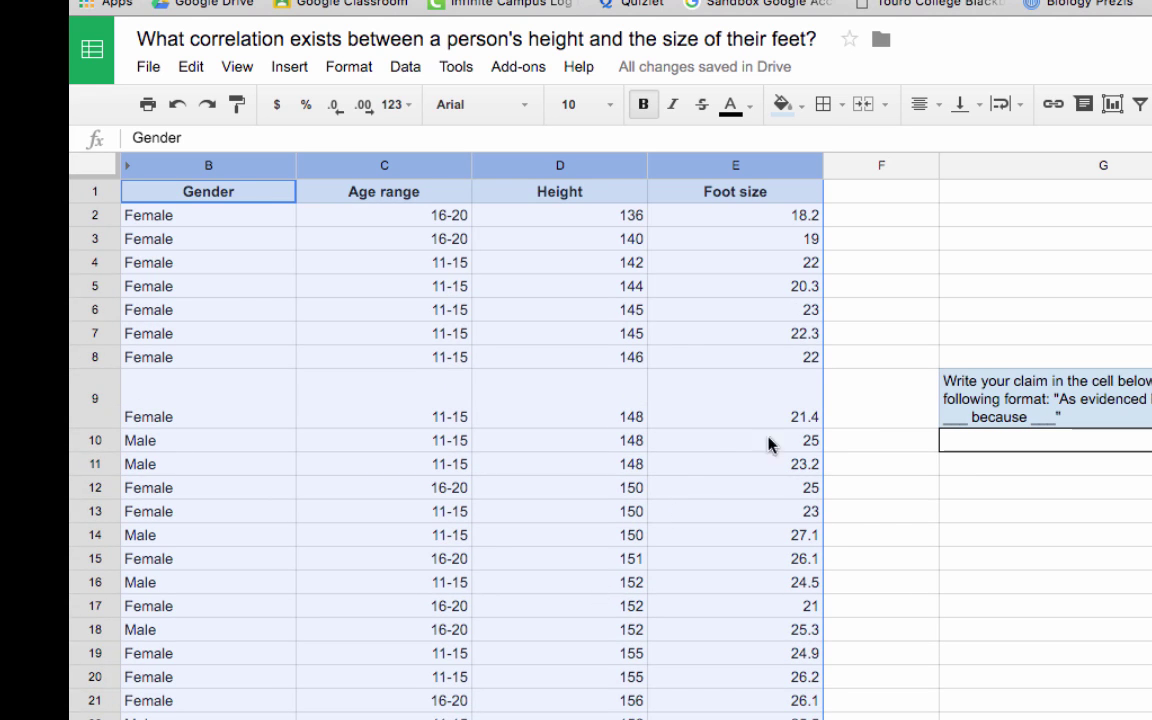
{"action": "left_click", "coordinate": [865, 405]}
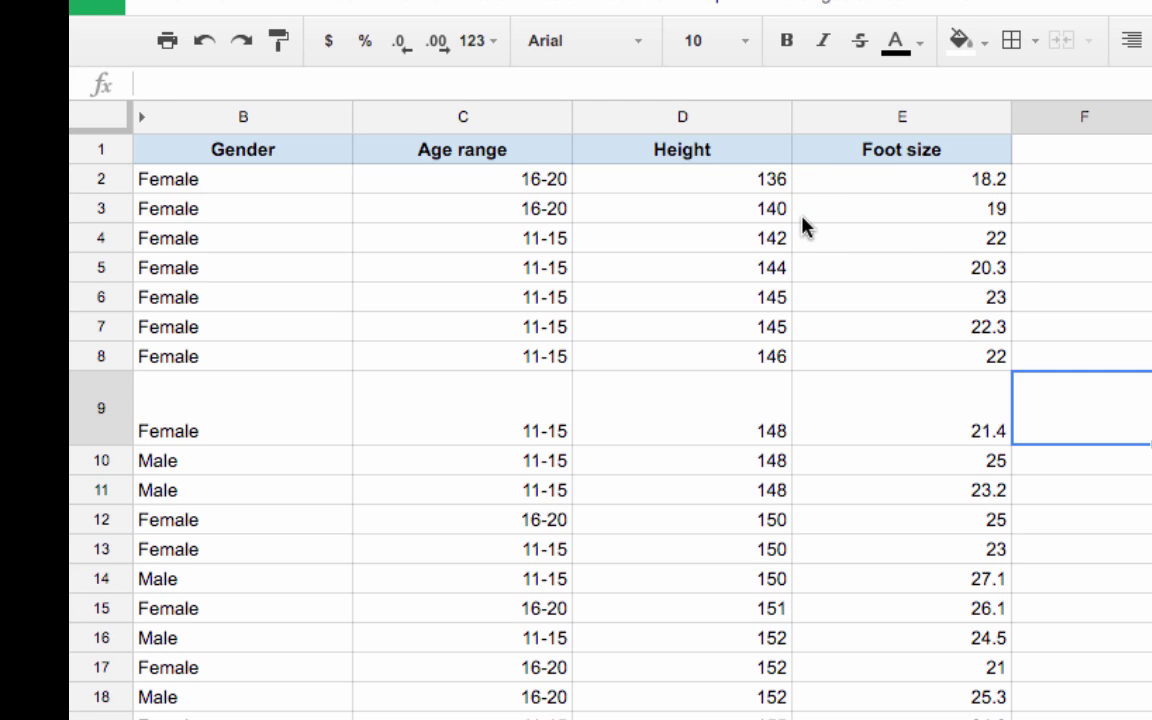
{"action": "left_click", "coordinate": [713, 187]}
{"action": "mouse_move", "coordinate": [728, 192]}
{"action": "left_mouse_down"}
{"action": "mouse_move", "coordinate": [800, 216]}
{"action": "mouse_move", "coordinate": [848, 334]}
{"action": "mouse_move", "coordinate": [916, 705]}
{"action": "left_mouse_up"}
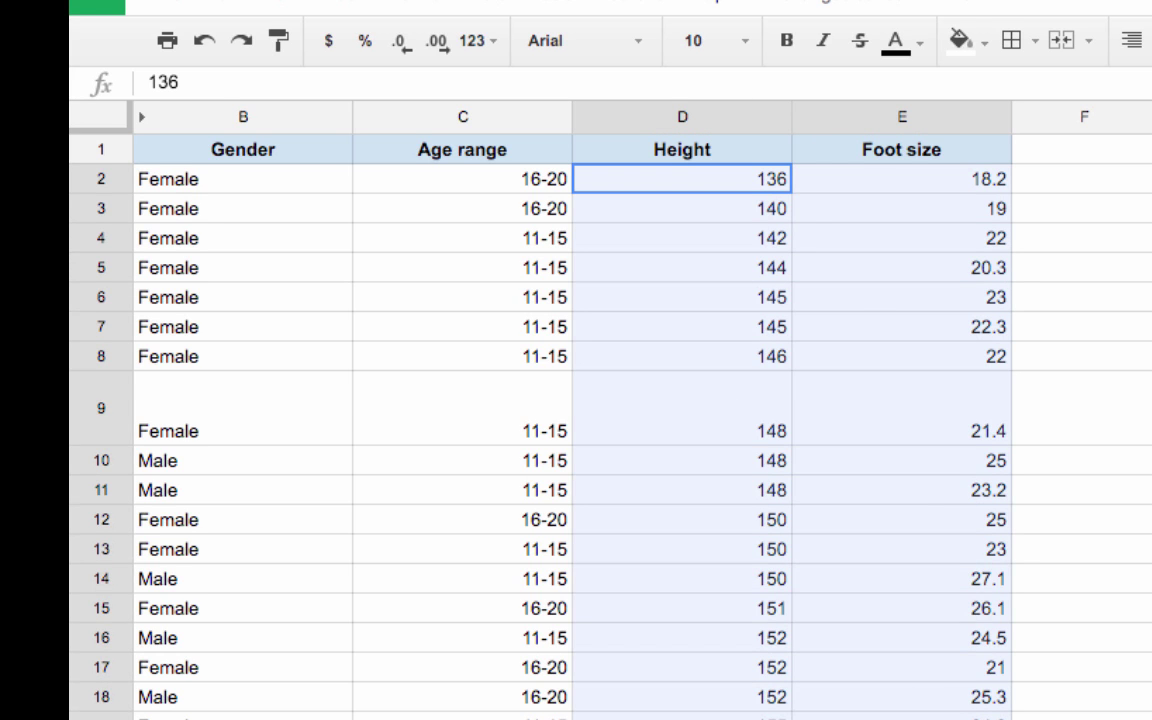
{"action": "left_click", "coordinate": [1080, 519]}
- Select the Height and Foot size values in D2:E31 and start inserting a chart from them
{"action": "left_click", "coordinate": [683, 185]}
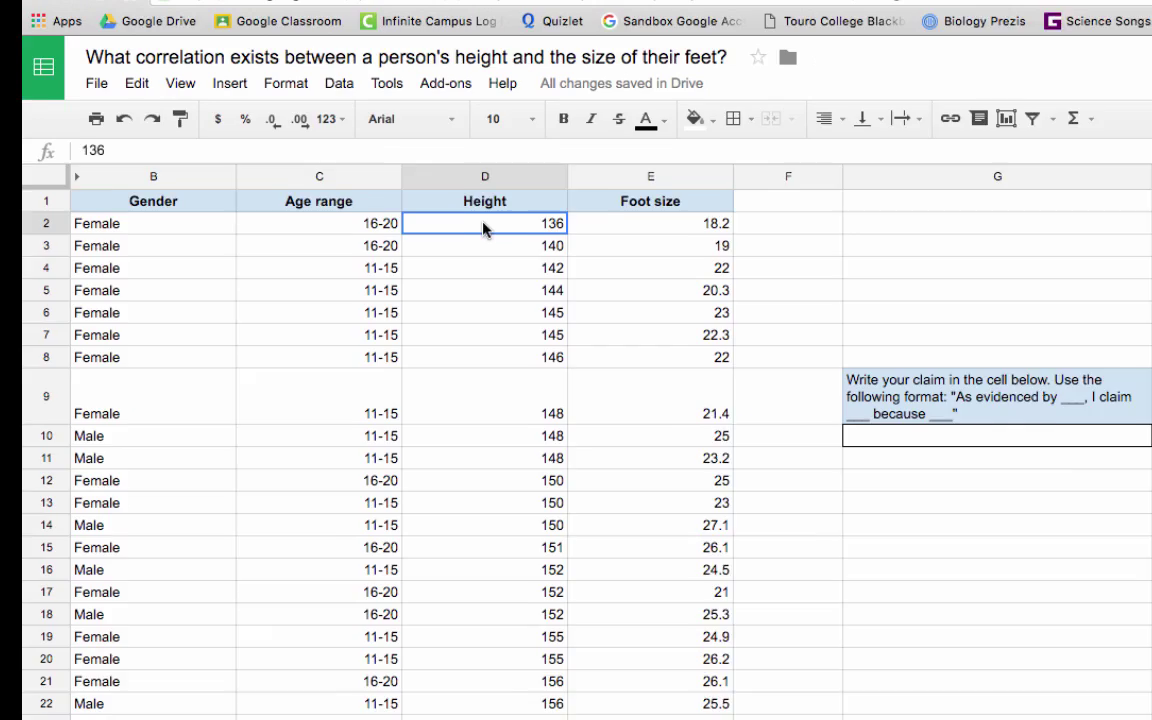
{"action": "left_click_drag", "start_coordinate": [672, 184], "coordinate": [792, 248]}
{"action": "left_click_drag", "start_coordinate": [462, 288], "coordinate": [501, 585]}
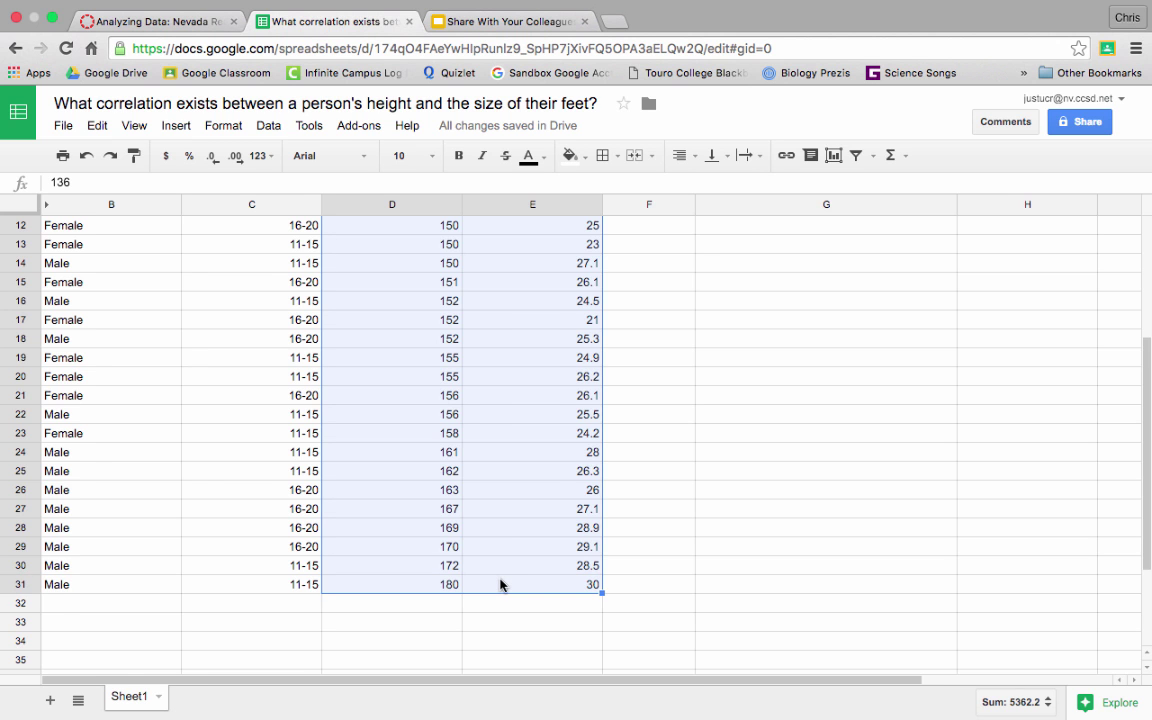
{"action": "scroll", "coordinate": [500, 585], "scroll_direction": "up", "scroll_amount": 5}
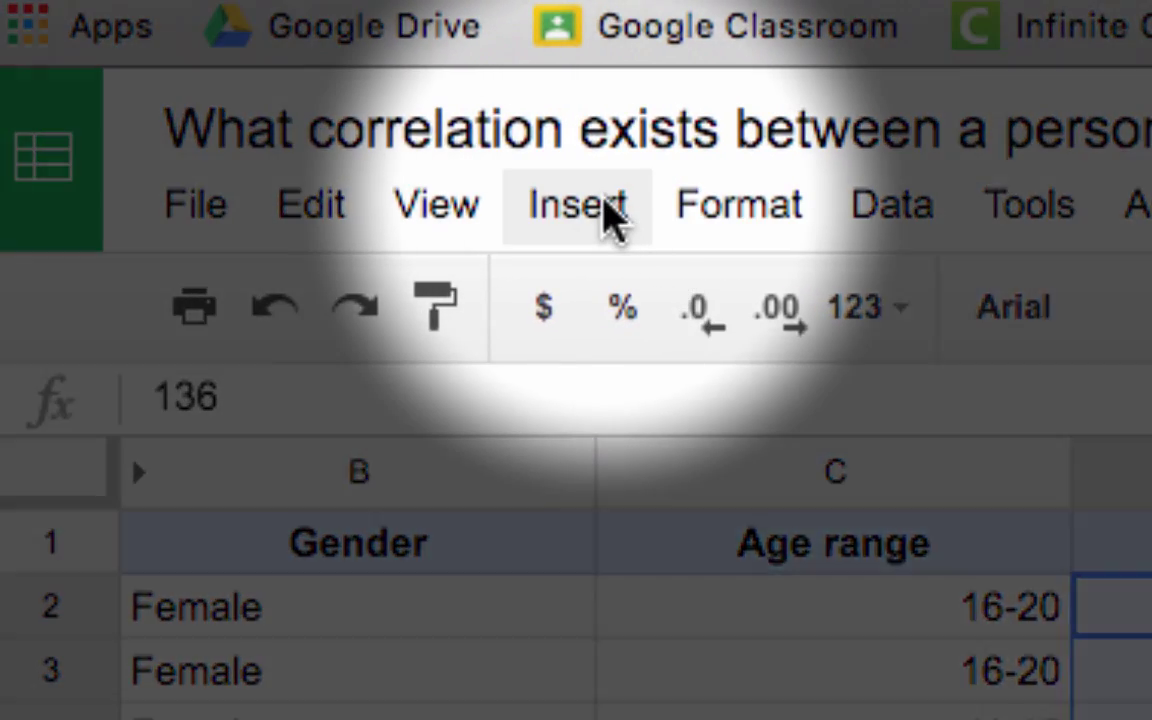
{"action": "left_click", "coordinate": [603, 200]}
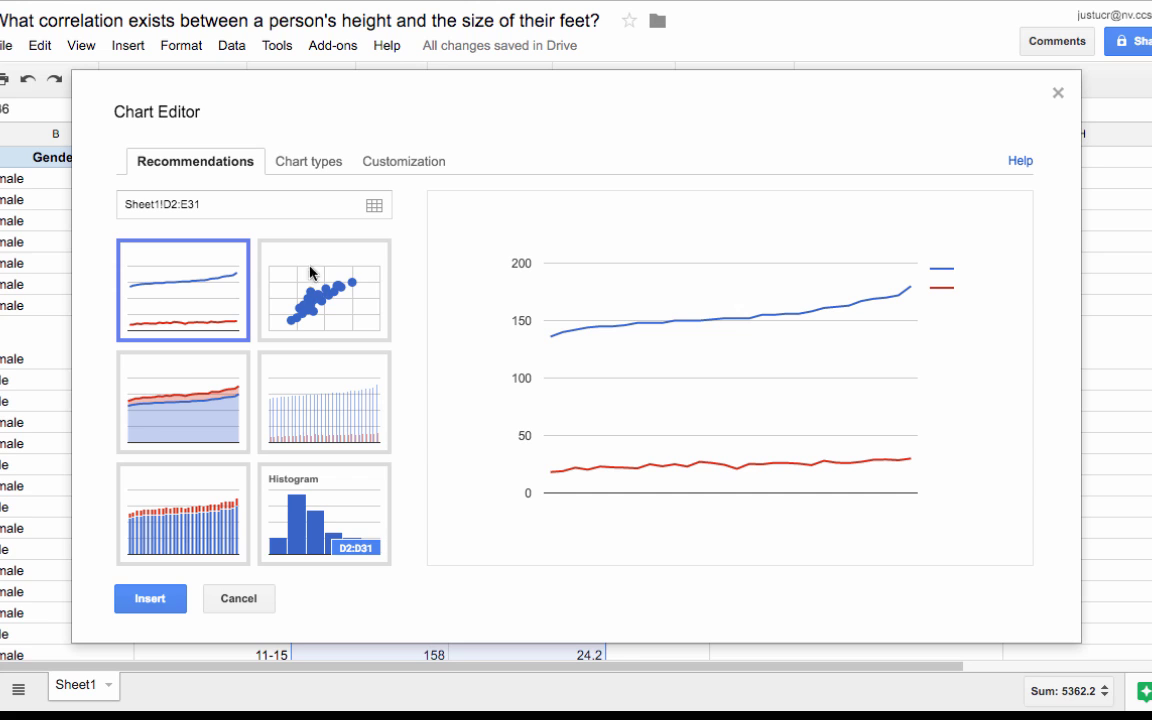
- Set the chart type to a scatter chart for the height and foot size data
{"action": "left_click", "coordinate": [290, 158]}
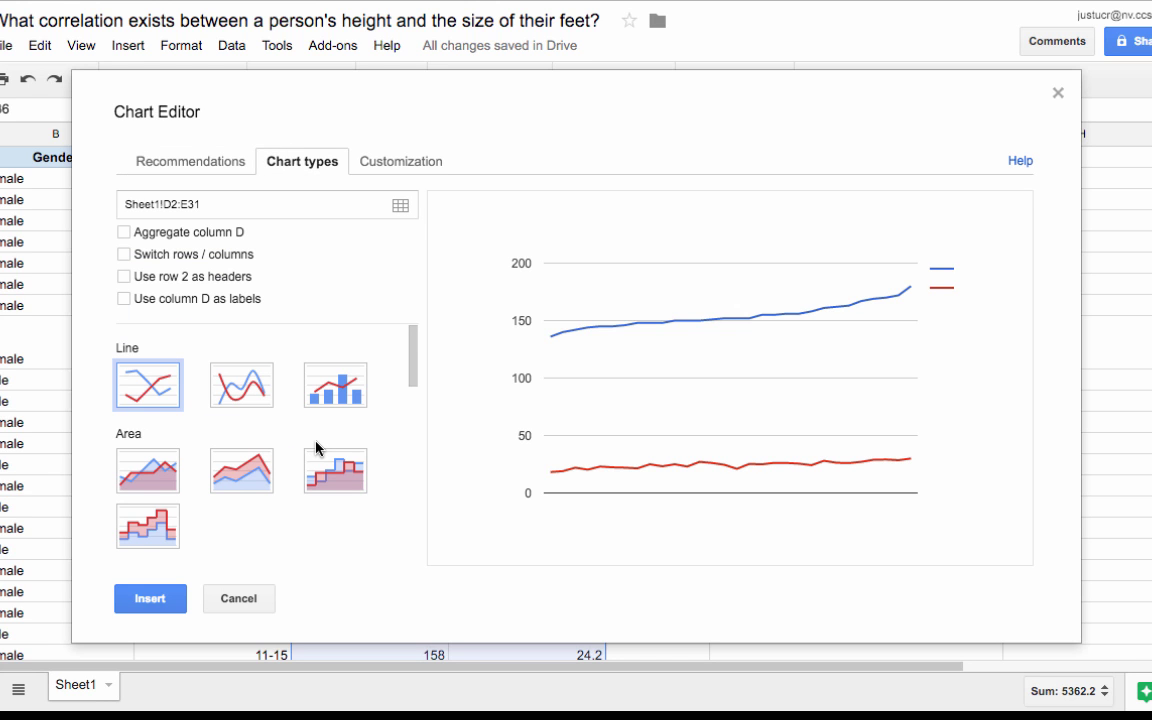
{"action": "scroll", "coordinate": [316, 448], "scroll_direction": "down", "scroll_amount": 5}
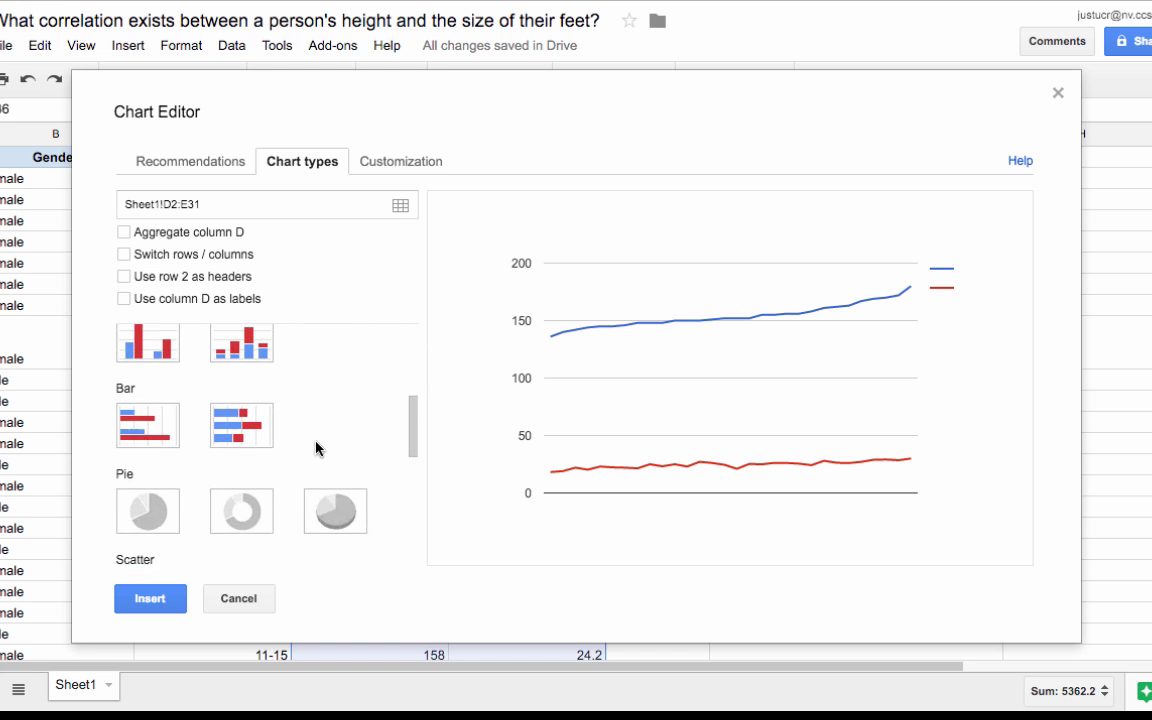
{"action": "scroll", "coordinate": [316, 448], "scroll_direction": "down", "scroll_amount": 5}
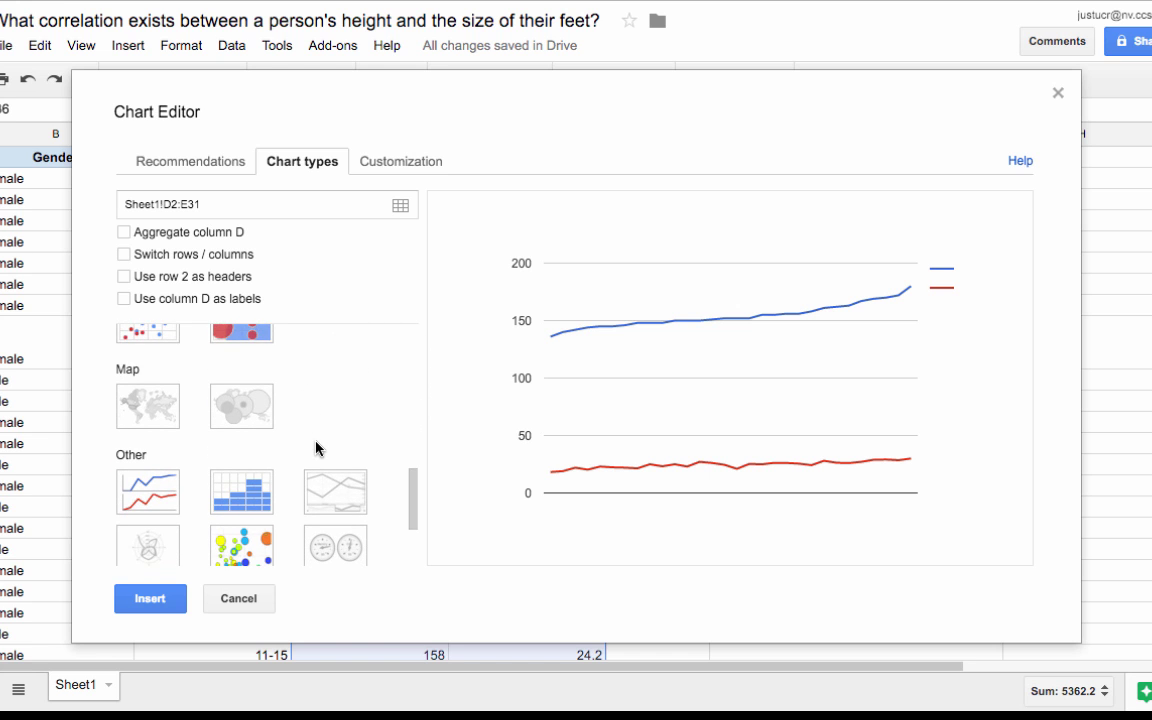
{"action": "scroll", "coordinate": [316, 448], "scroll_direction": "down", "scroll_amount": 2}
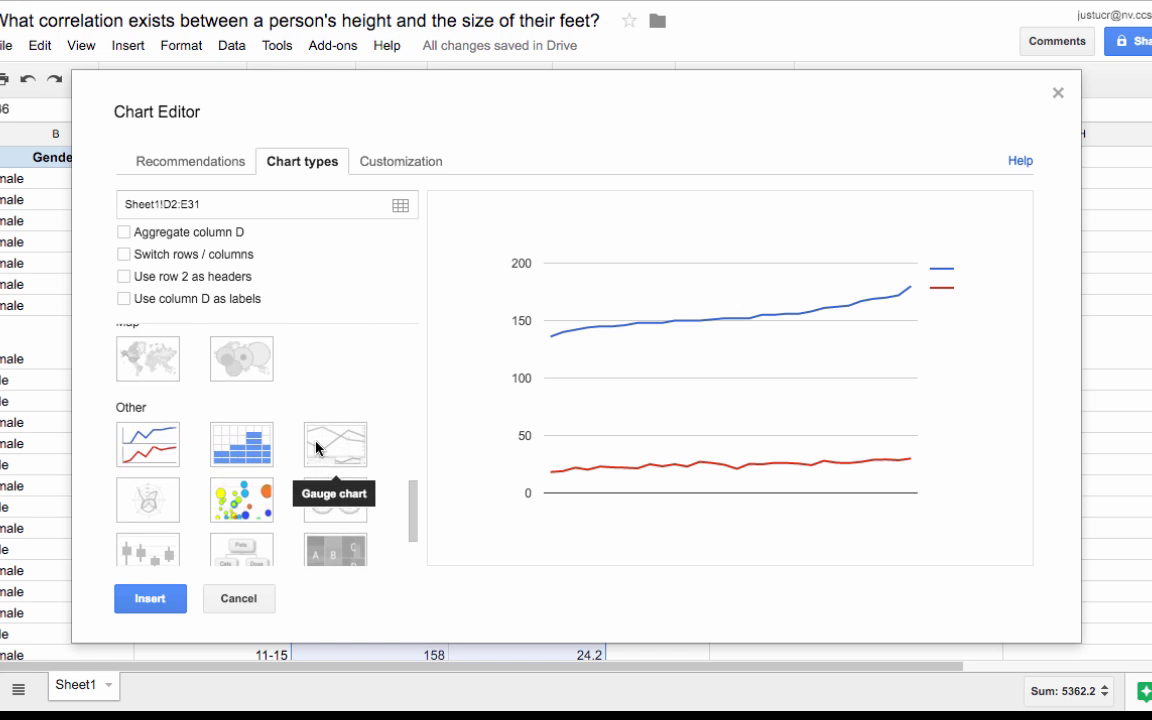
{"action": "scroll", "coordinate": [316, 448], "scroll_direction": "up", "scroll_amount": 4}
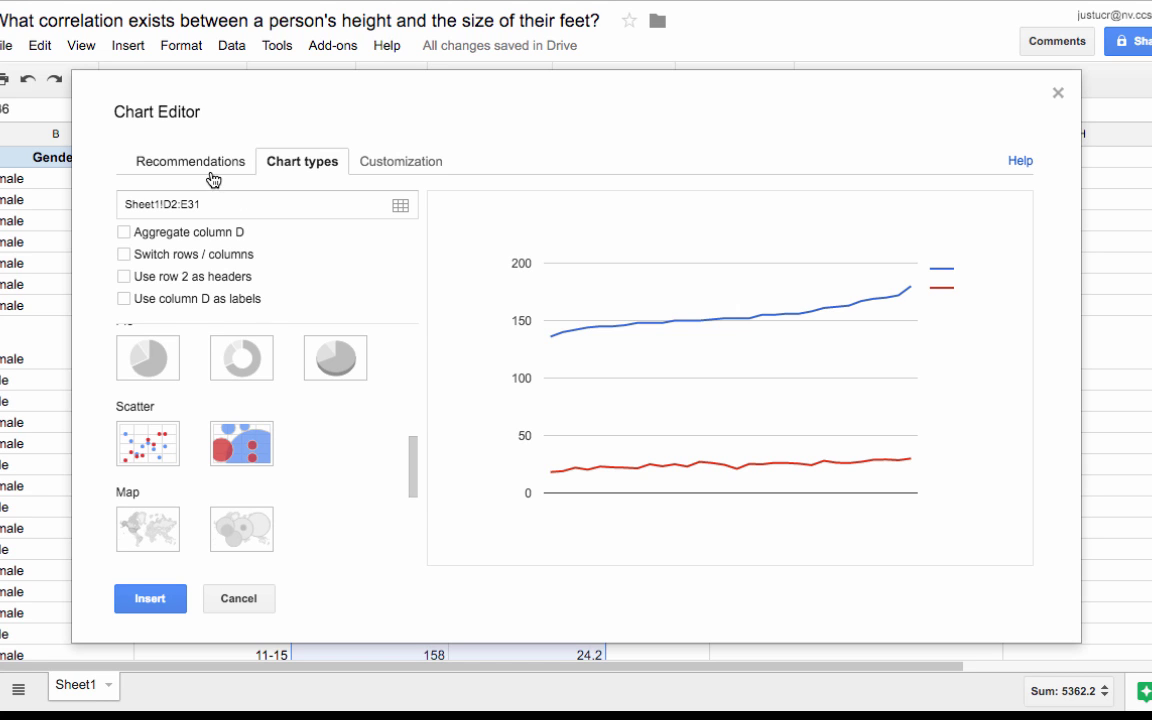
{"action": "left_click", "coordinate": [146, 437]}
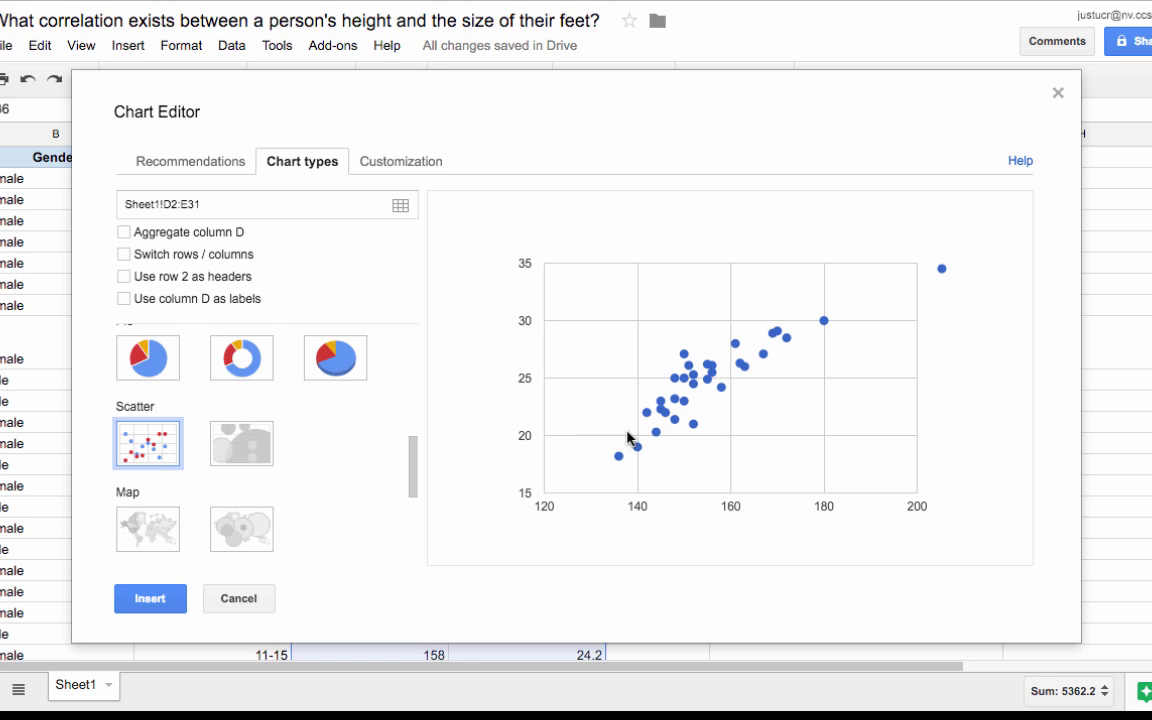
{"action": "mouse_move", "coordinate": [776, 353]}
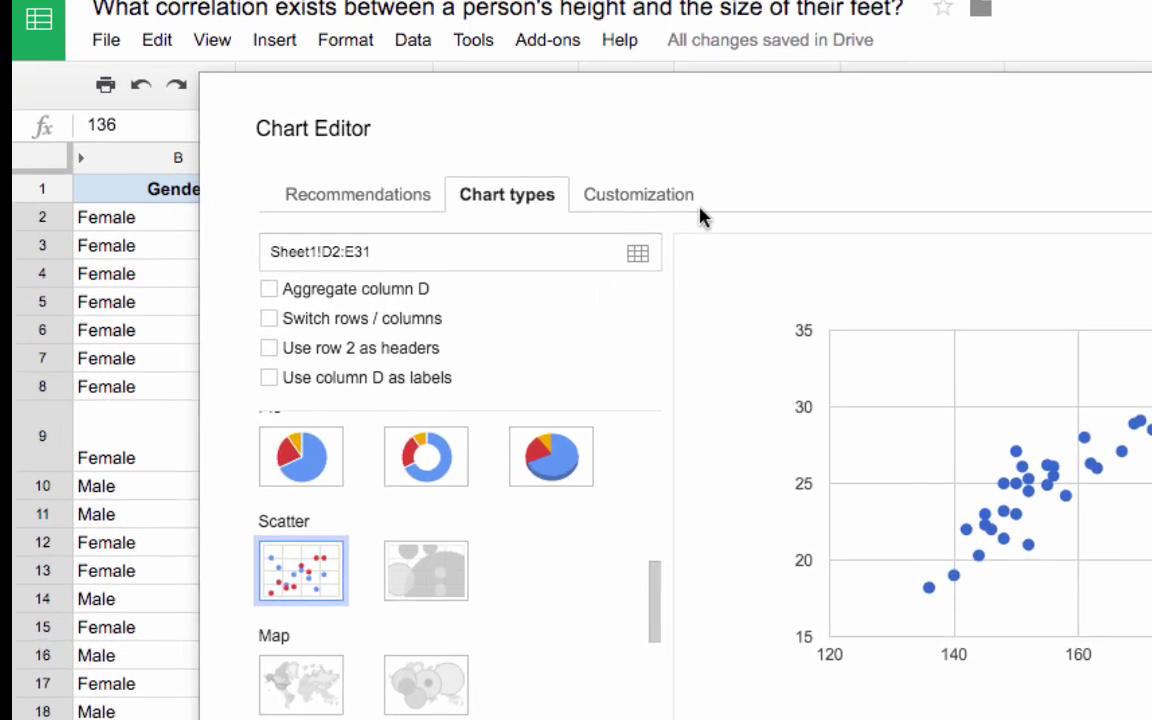
- Set the scatter chart's title to "What correlation exists between a person's height and the size of their feet?"
{"action": "left_click", "coordinate": [645, 204]}
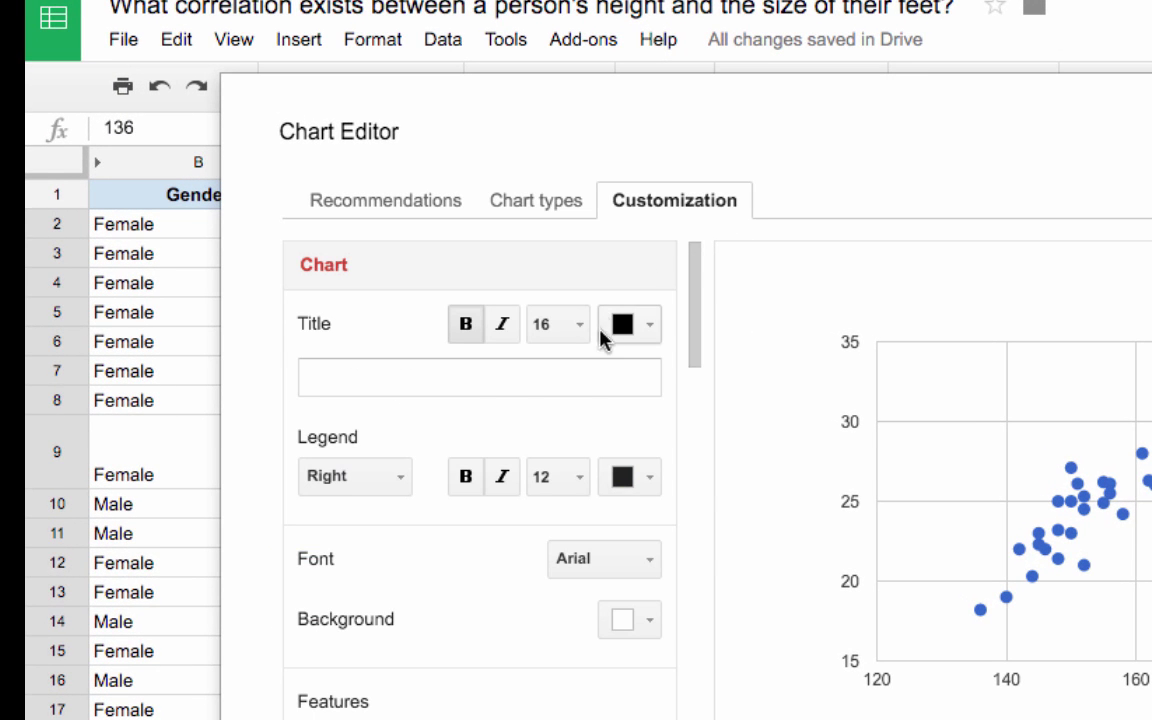
{"action": "left_click", "coordinate": [594, 375]}
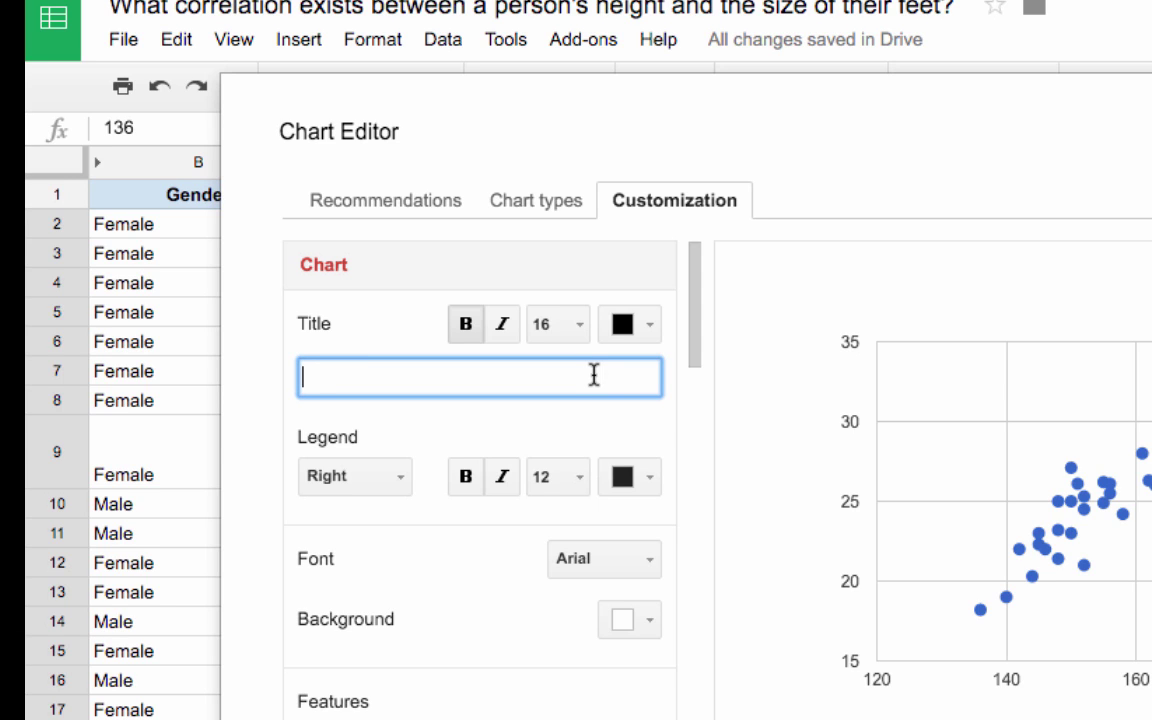
{"action": "type", "text": "What correlati"}
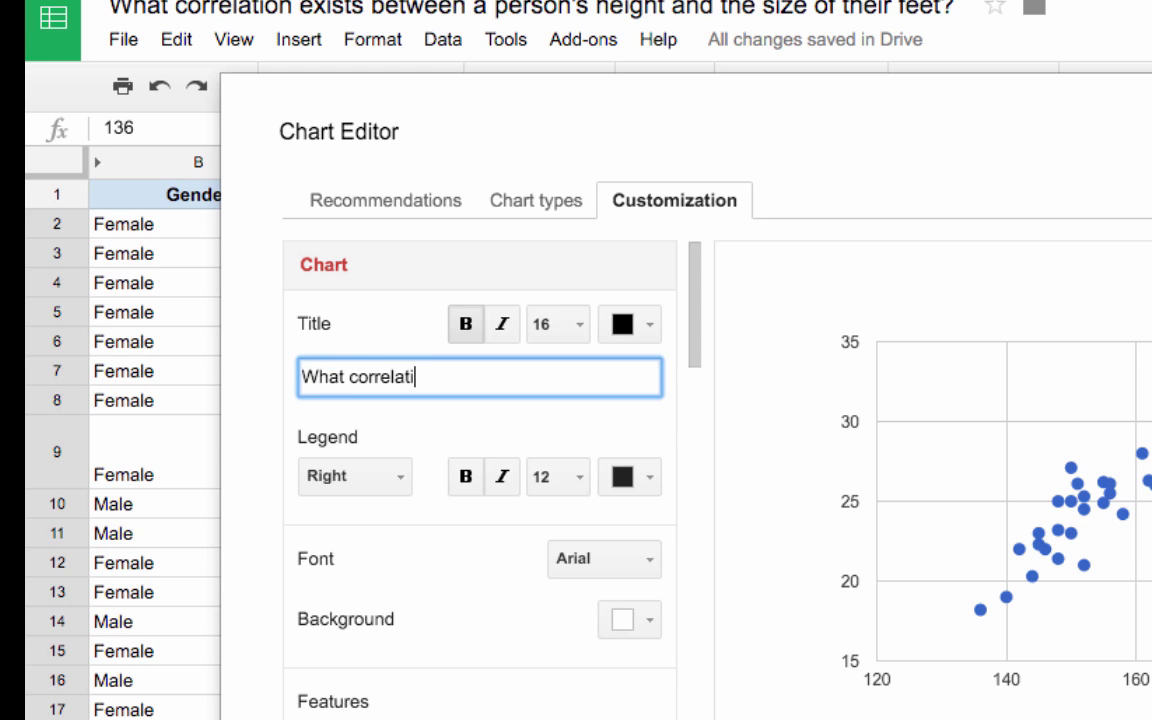
{"action": "type", "text": "on exists between "}
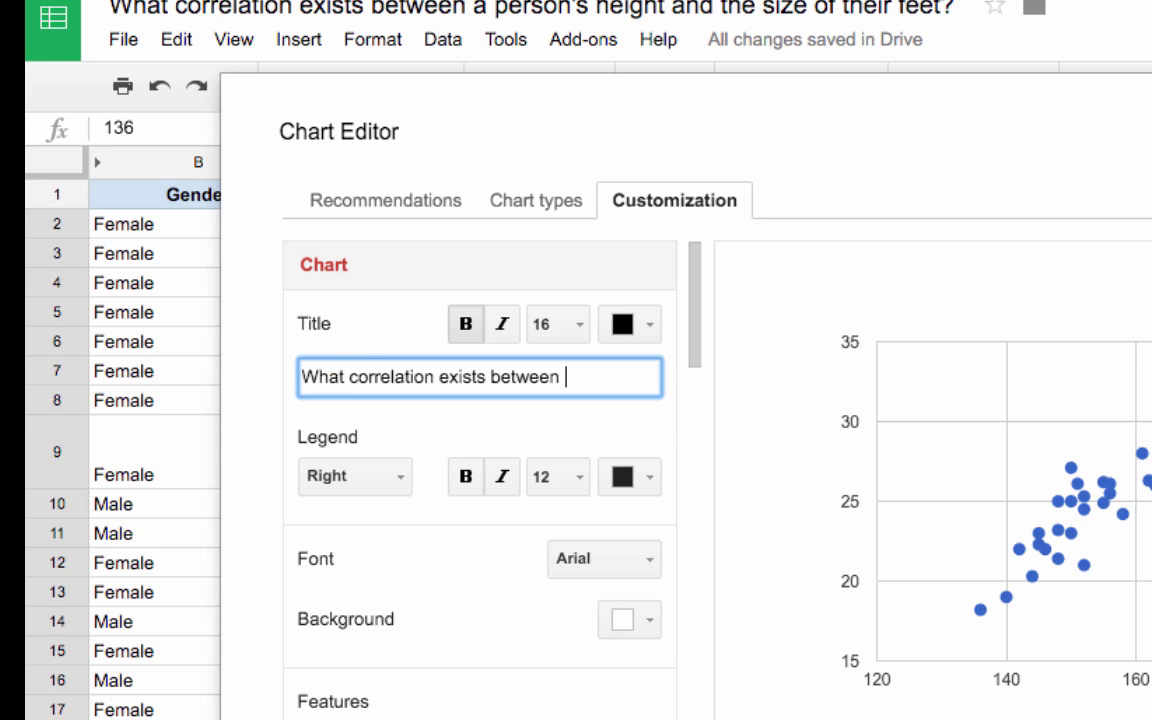
{"action": "type", "text": "a person's heigh"}
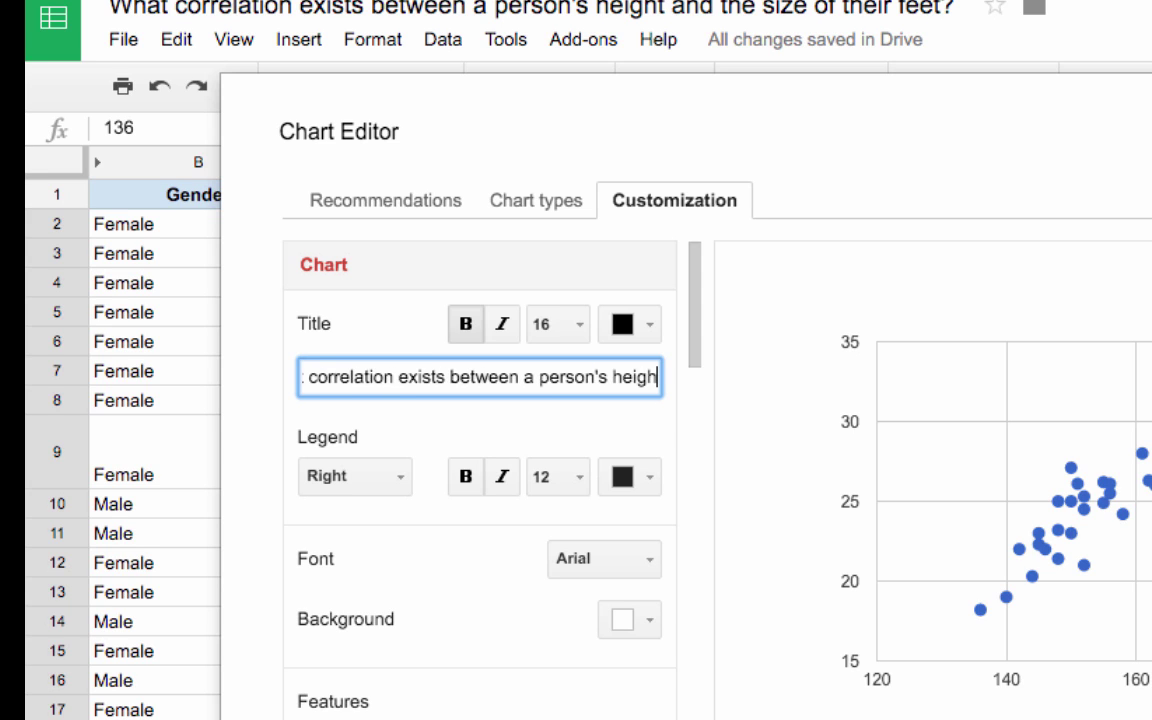
{"action": "type", "text": "t and the"}
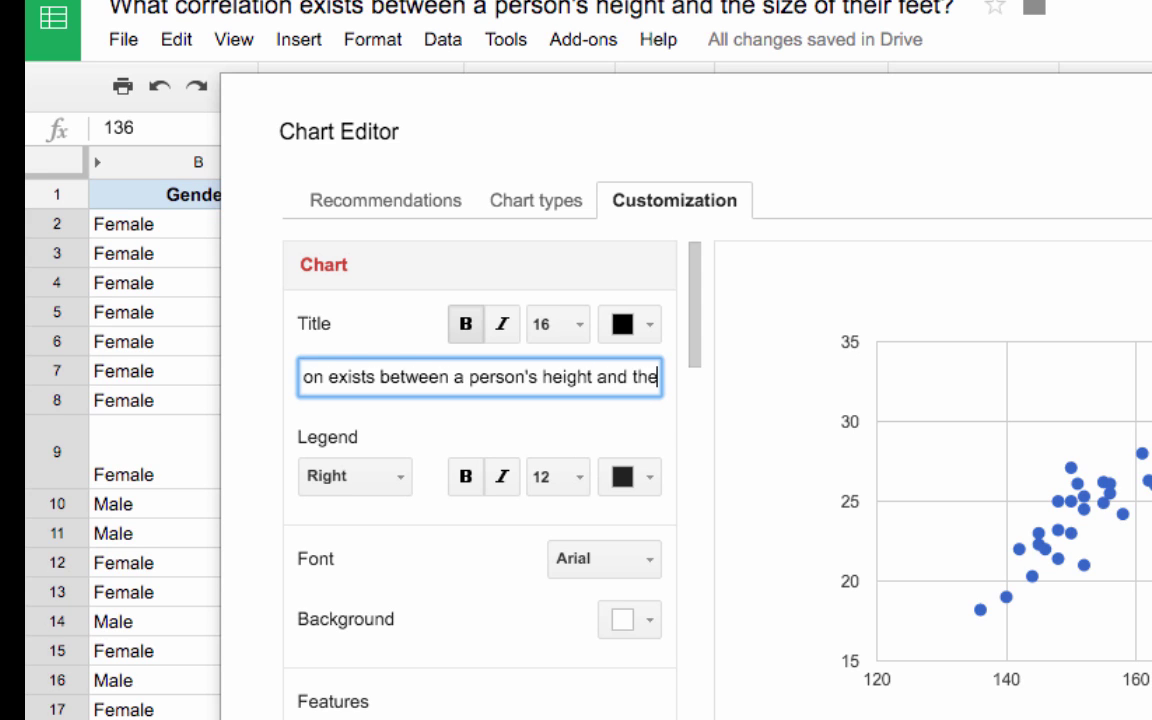
{"action": "type", "text": " size "}
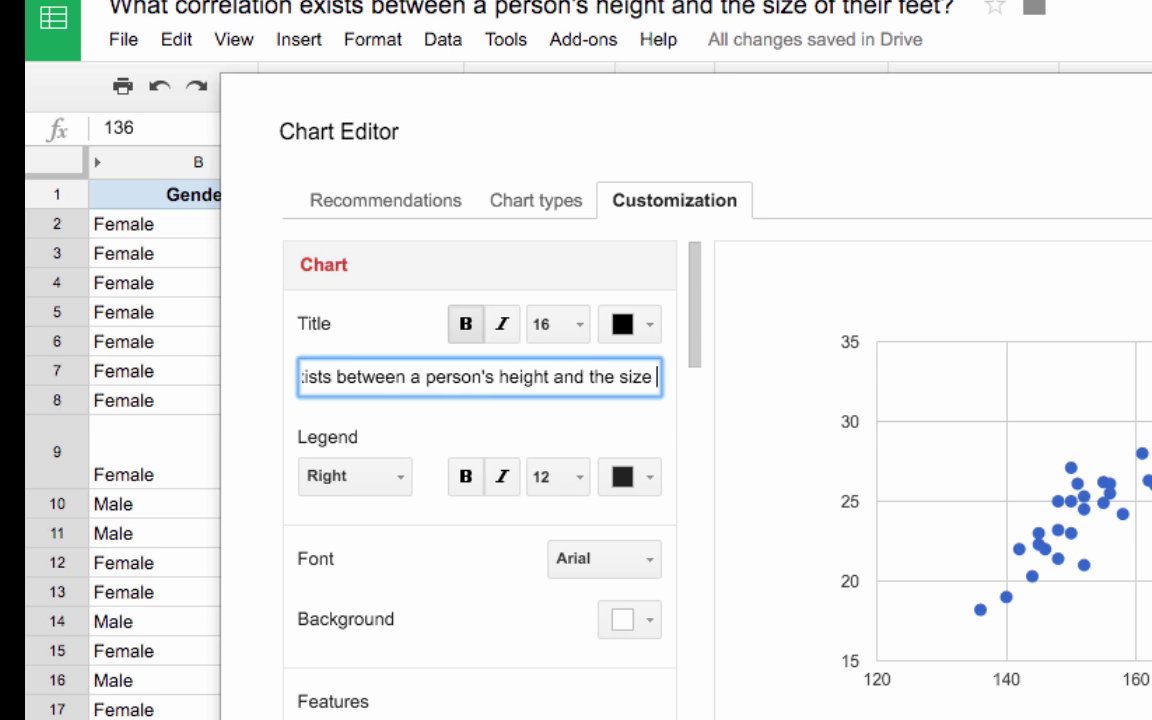
{"action": "type", "text": "of their feet"}
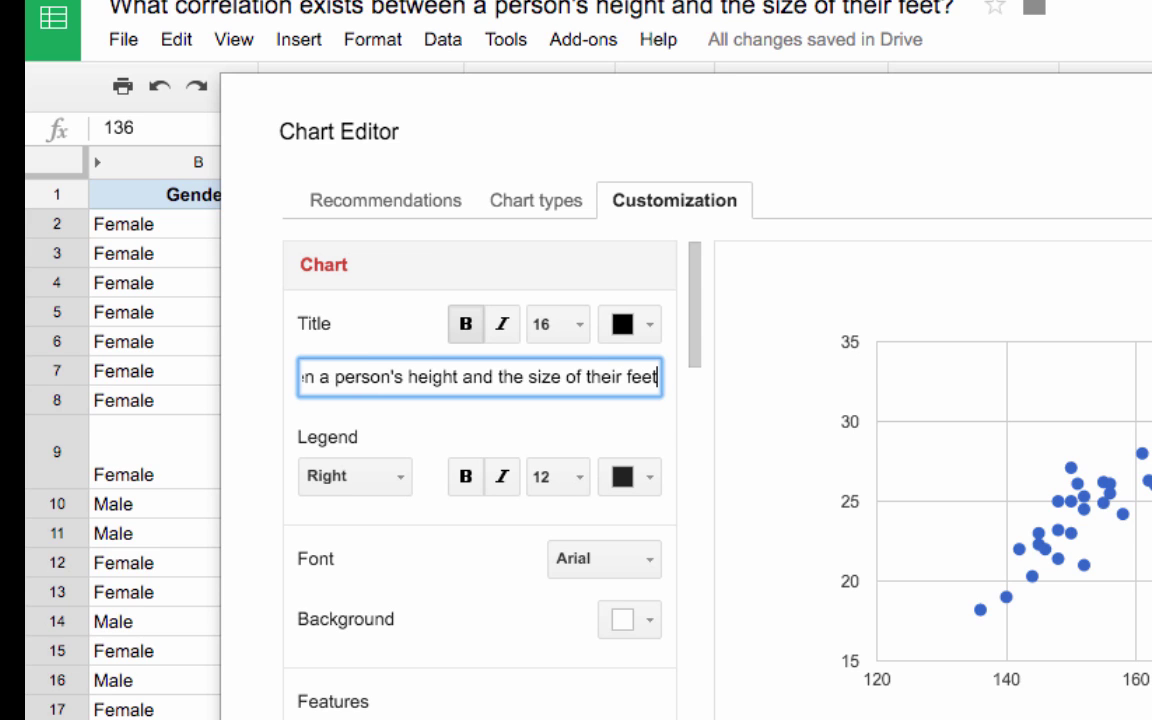
{"action": "type", "text": "?"}
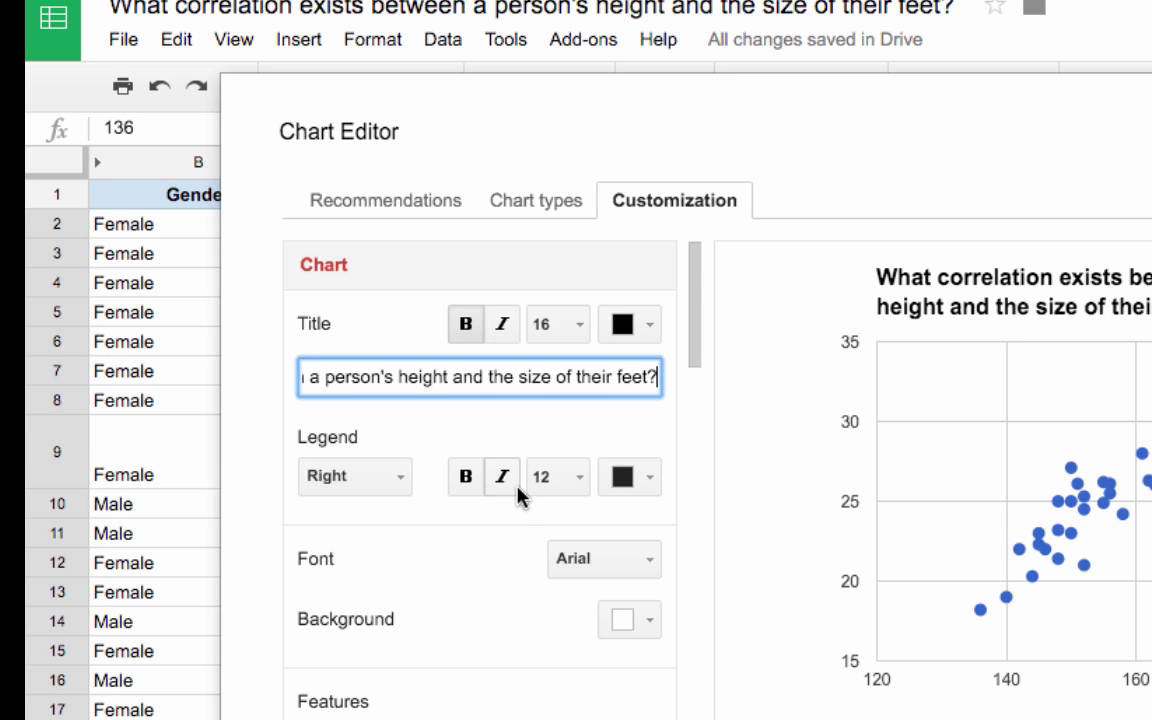
- Set the title of the chart's horizontal axis to "Height (cm)"
{"action": "scroll", "coordinate": [518, 494], "scroll_direction": "down", "scroll_amount": 1}
{"action": "scroll", "coordinate": [518, 494], "scroll_direction": "down", "scroll_amount": 3}
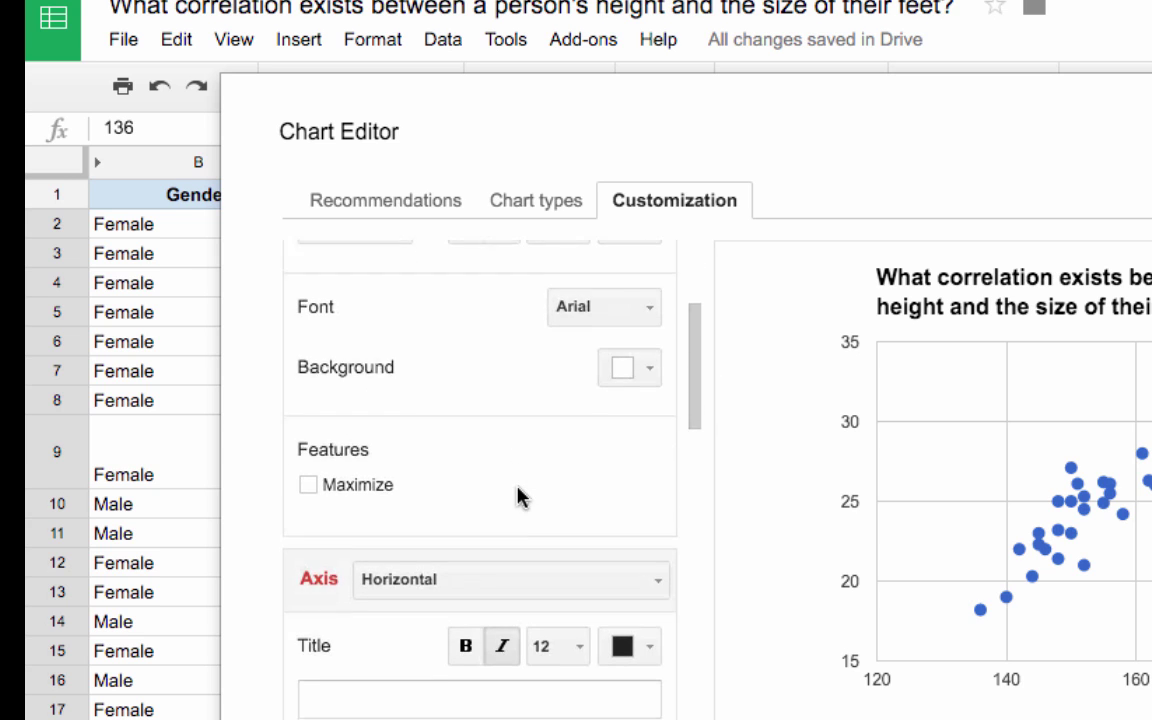
{"action": "scroll", "coordinate": [518, 494], "scroll_direction": "down", "scroll_amount": 1}
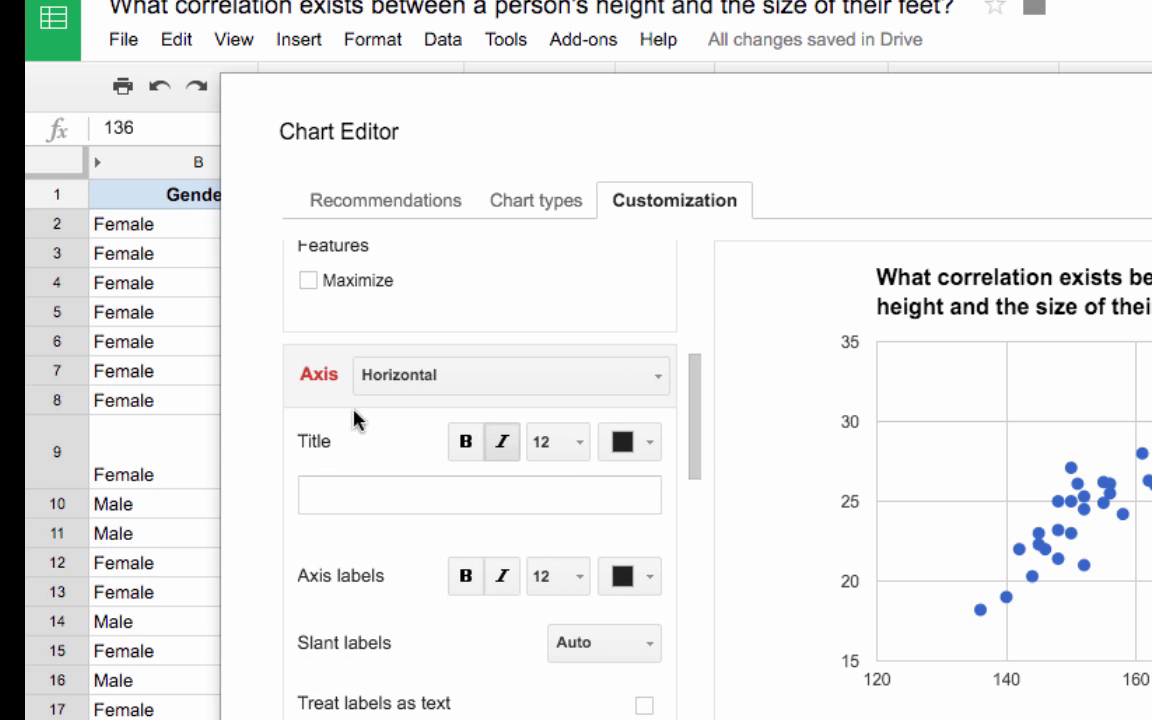
{"action": "left_click", "coordinate": [442, 491]}
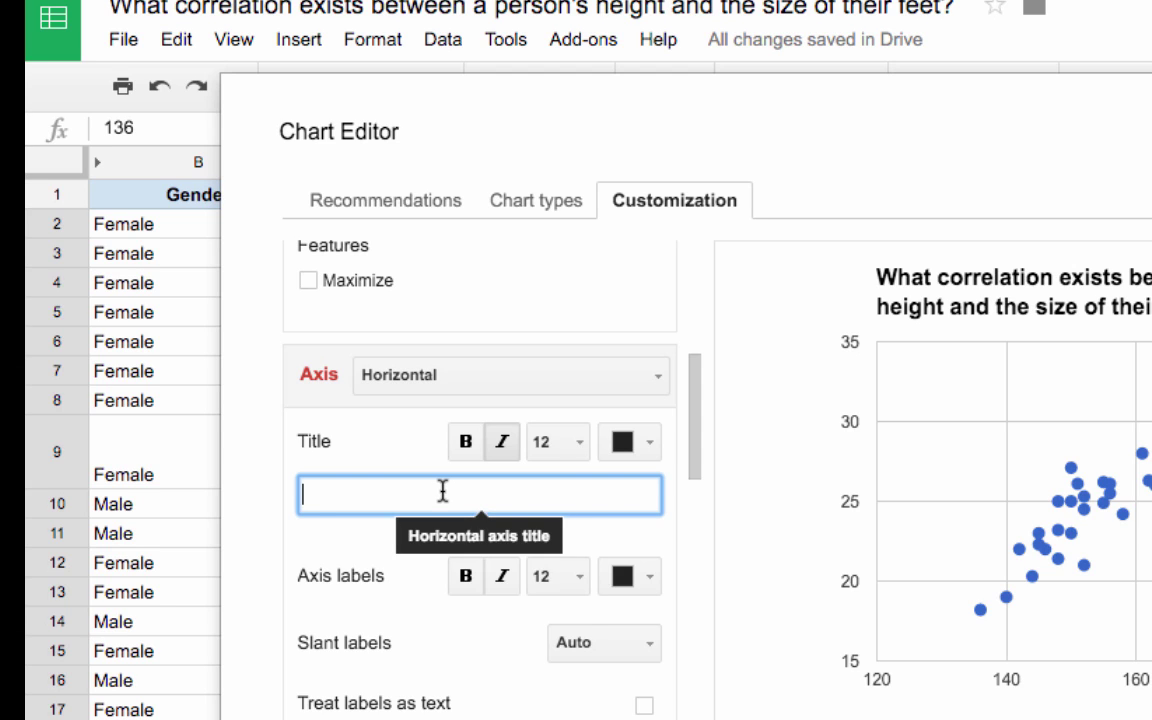
{"action": "type", "text": "Heigh"}
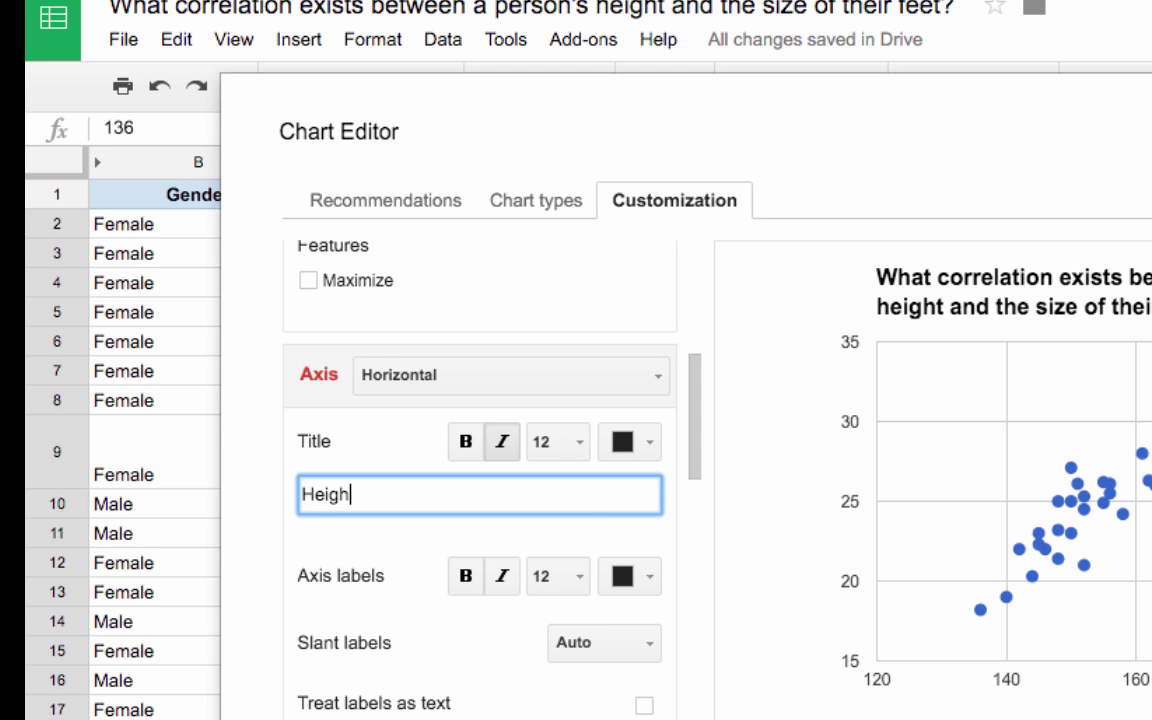
{"action": "type", "text": "t (cm"}
- Set the title of the chart's left vertical axis to "Foot size (cm)"
{"action": "left_click", "coordinate": [481, 381]}
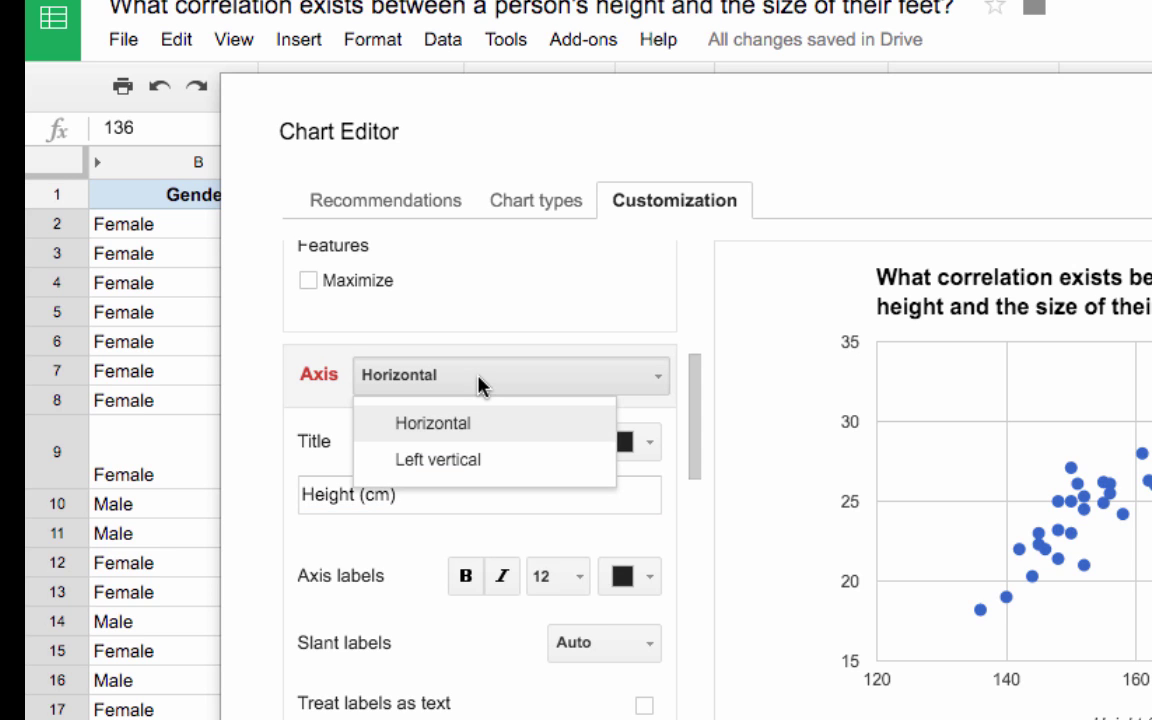
{"action": "left_click", "coordinate": [478, 461]}
{"action": "left_click", "coordinate": [451, 502]}
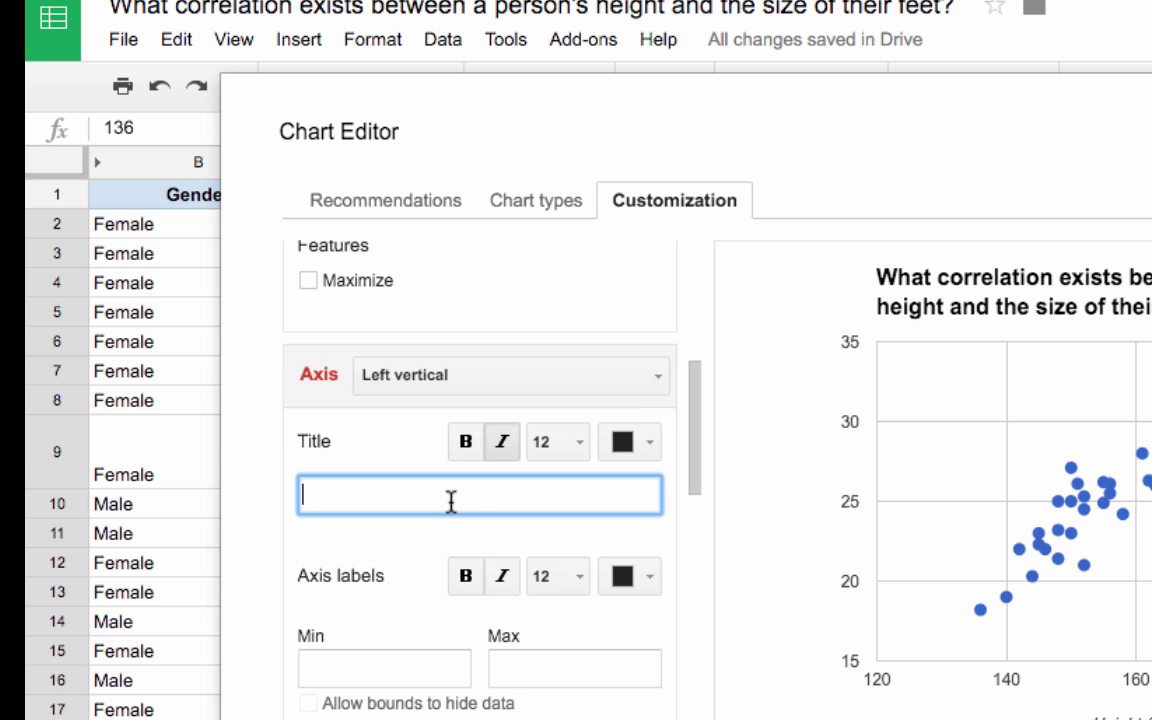
{"action": "type", "text": "Foot size (cm"}
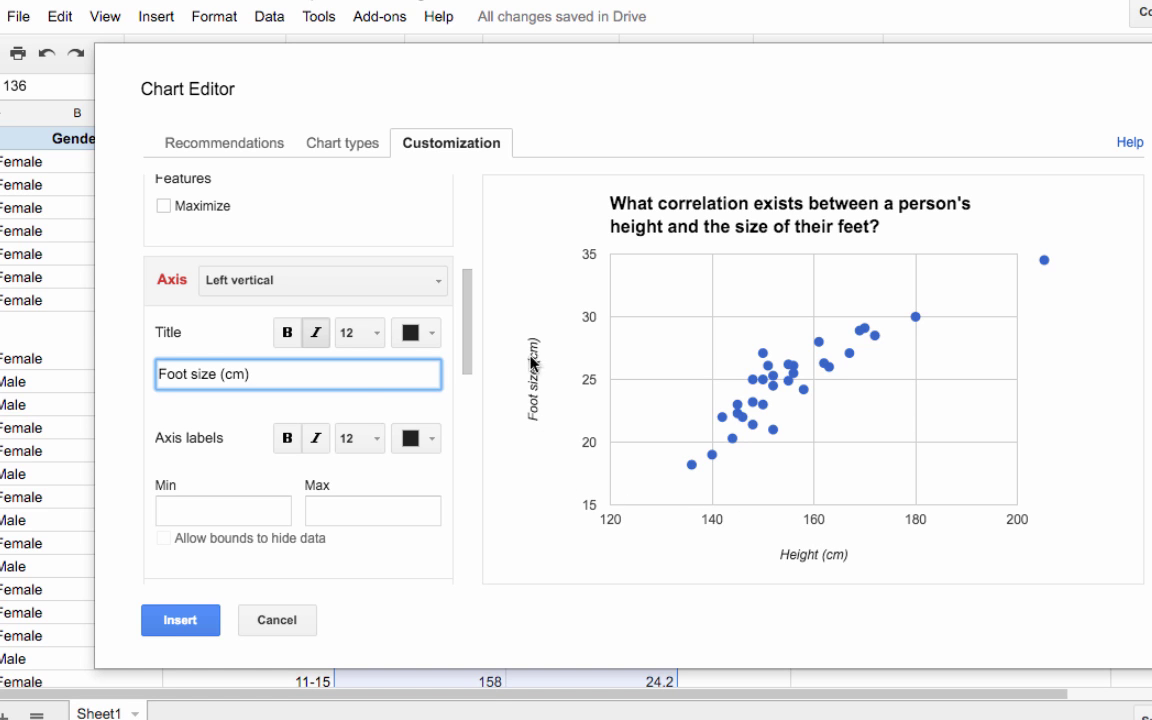
- Add a linear trendline to Data series 1 of the scatter chart
{"action": "scroll", "coordinate": [351, 386], "scroll_direction": "down", "scroll_amount": 5}
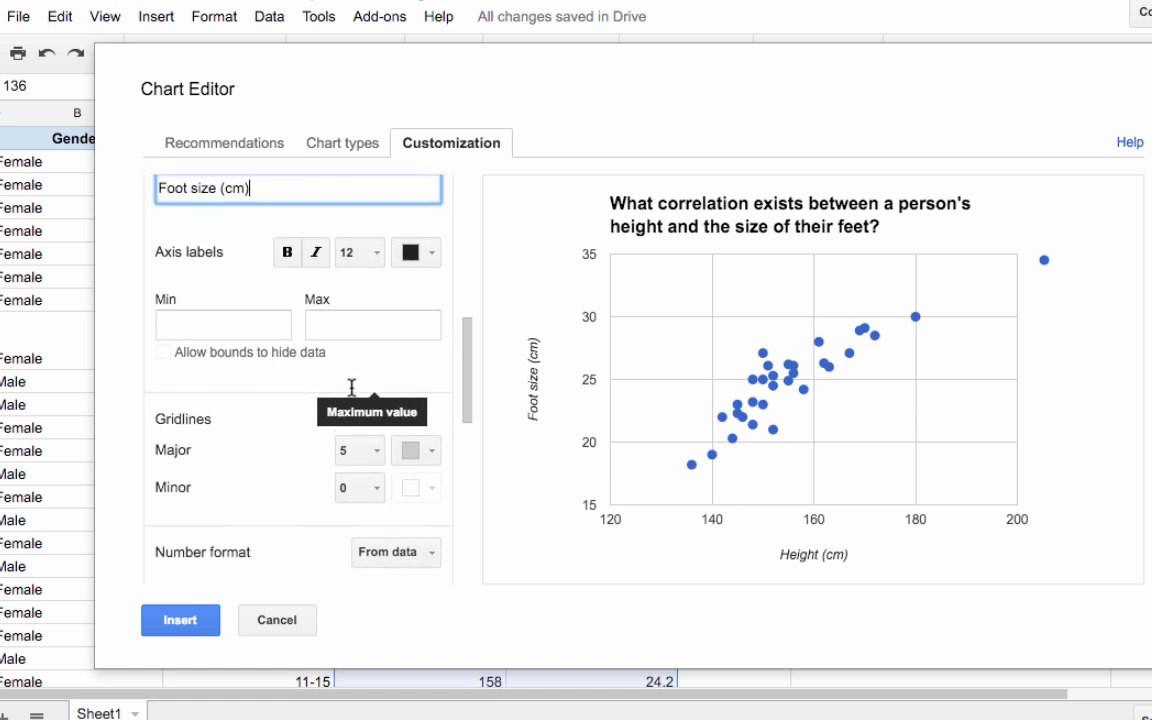
{"action": "scroll", "coordinate": [352, 388], "scroll_direction": "down", "scroll_amount": 5}
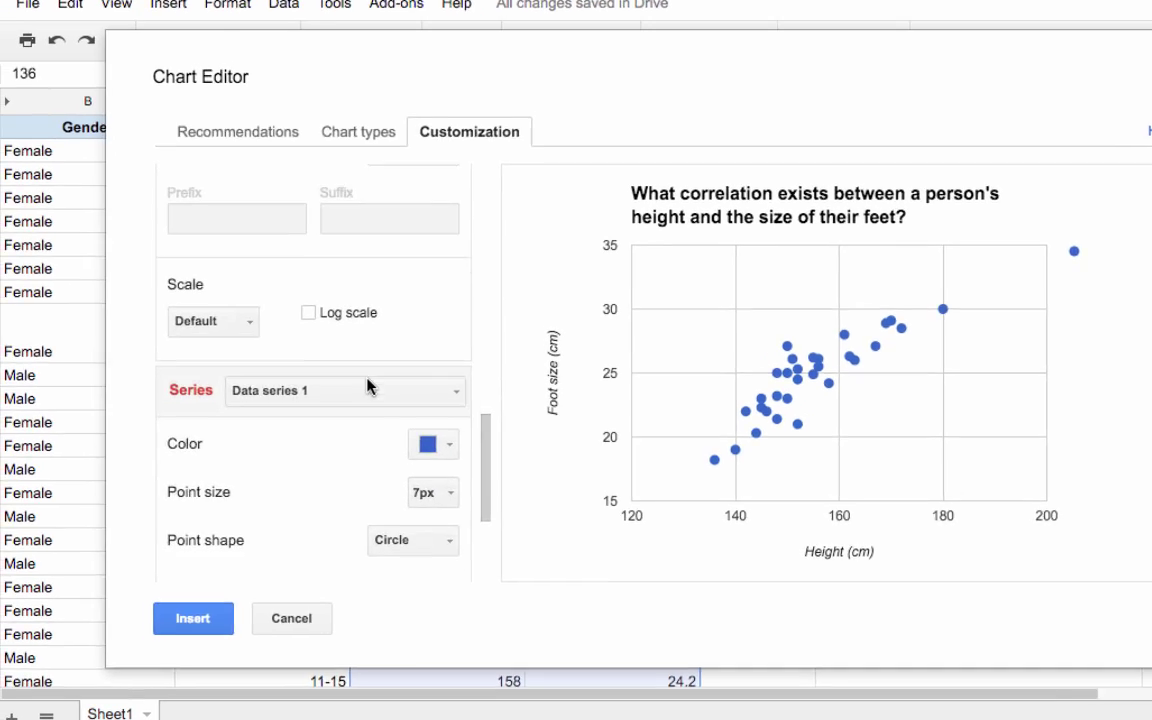
{"action": "scroll", "coordinate": [519, 331], "scroll_direction": "down", "scroll_amount": 4}
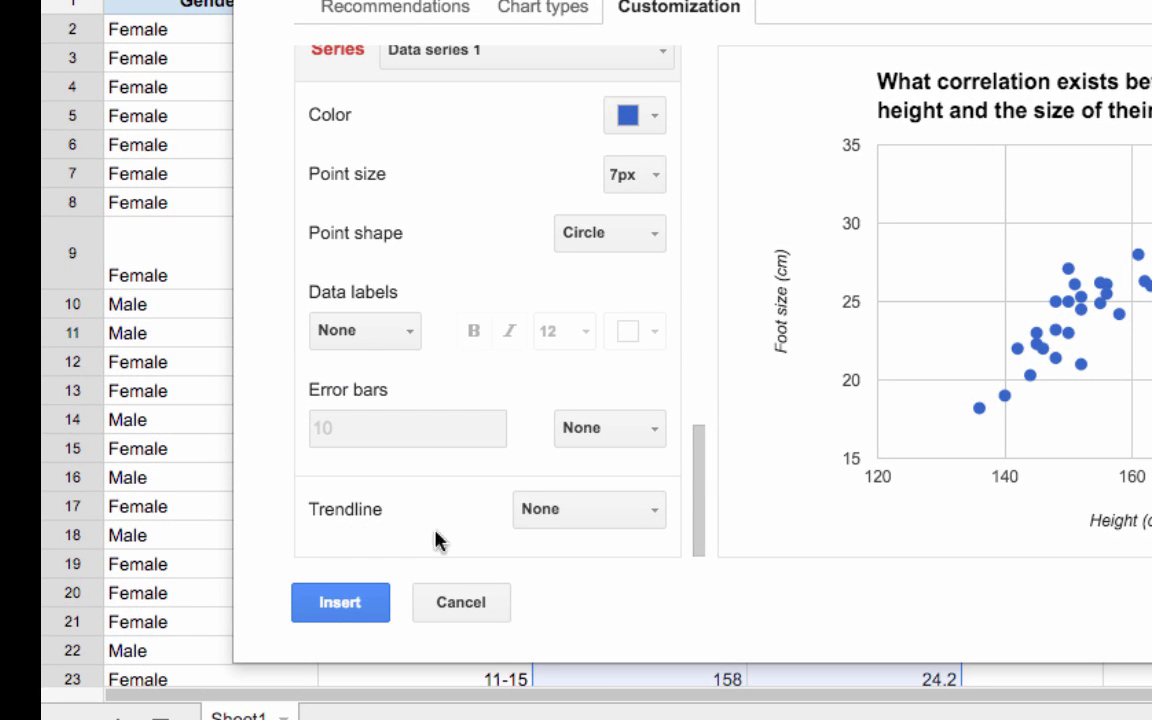
{"action": "left_click", "coordinate": [546, 516]}
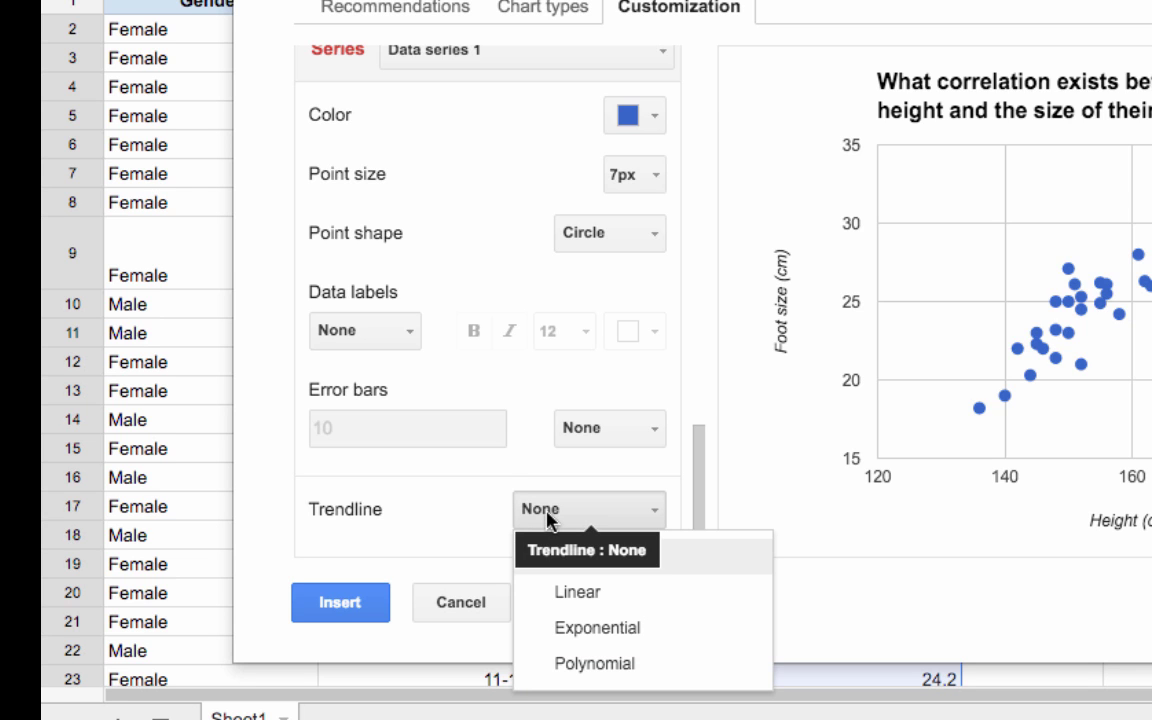
{"action": "left_click", "coordinate": [578, 591]}
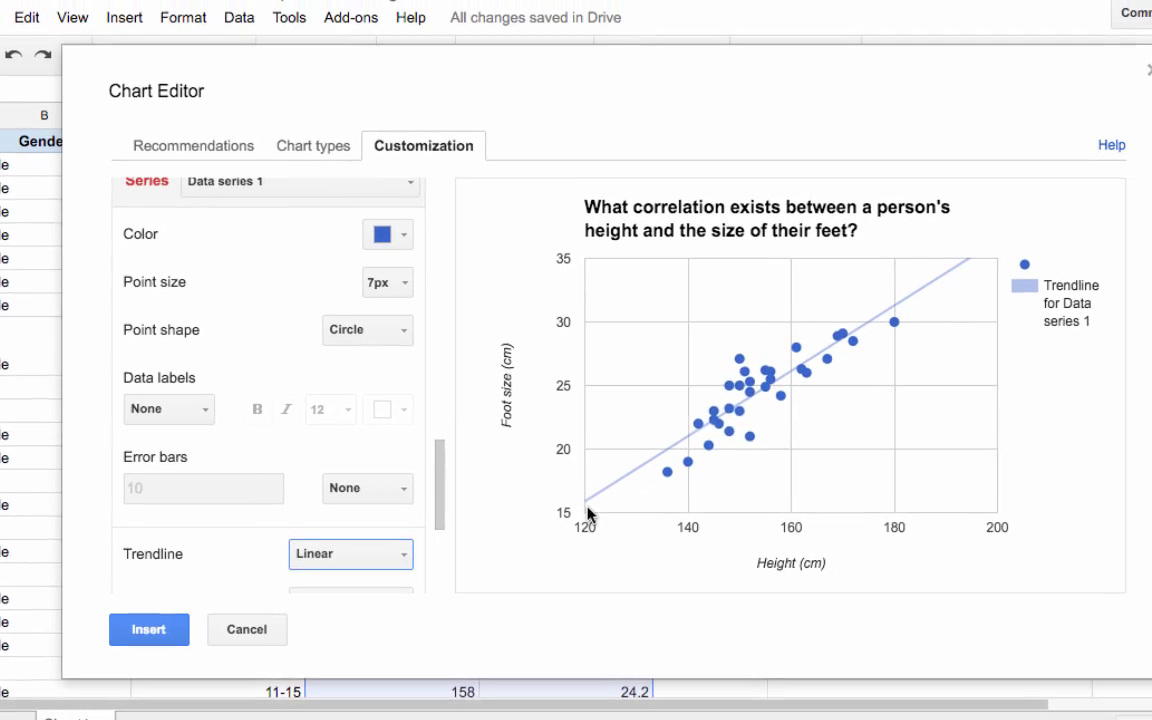
{"action": "mouse_move", "coordinate": [914, 429]}
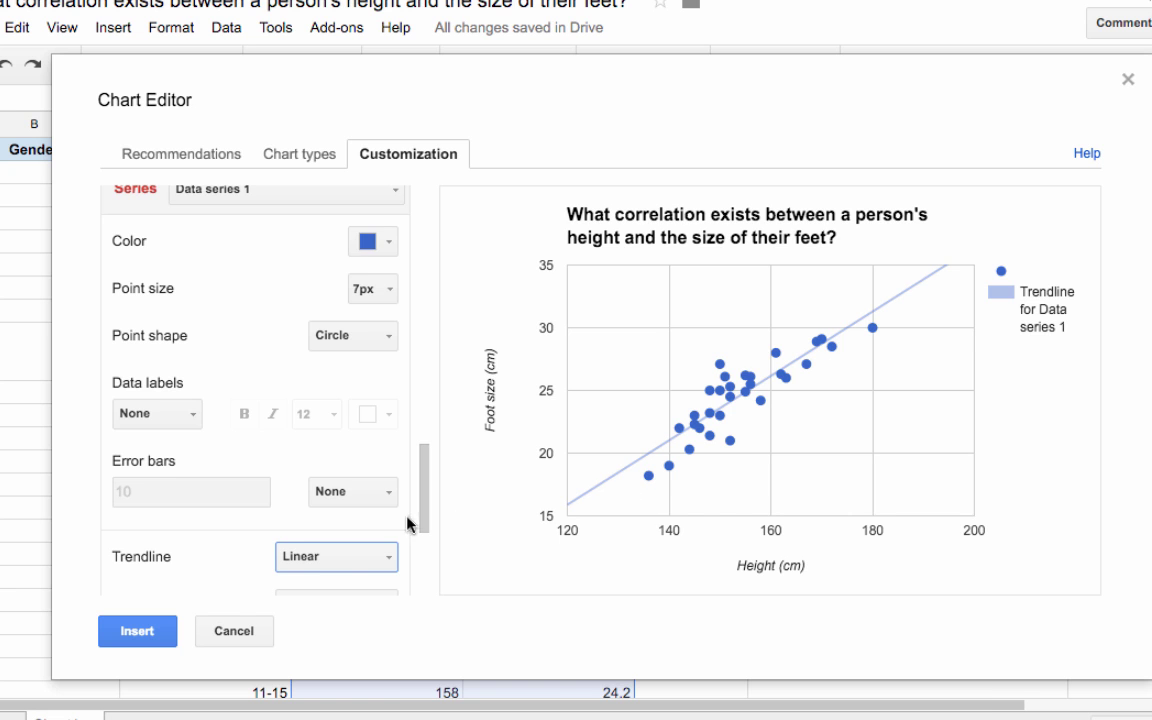
- Change the linear trendline's label from custom text to its equation with the Use equation option
{"action": "scroll", "coordinate": [367, 519], "scroll_direction": "down", "scroll_amount": 2}
{"action": "scroll", "coordinate": [632, 405], "scroll_direction": "down", "scroll_amount": 3}
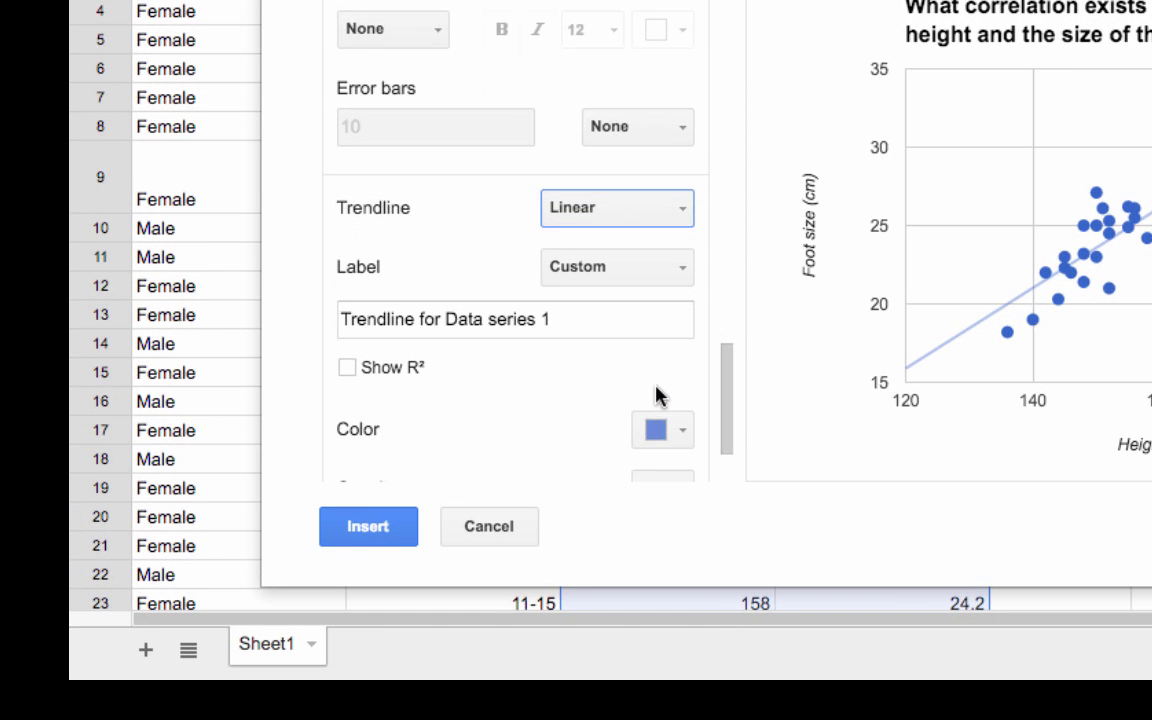
{"action": "left_click", "coordinate": [584, 272]}
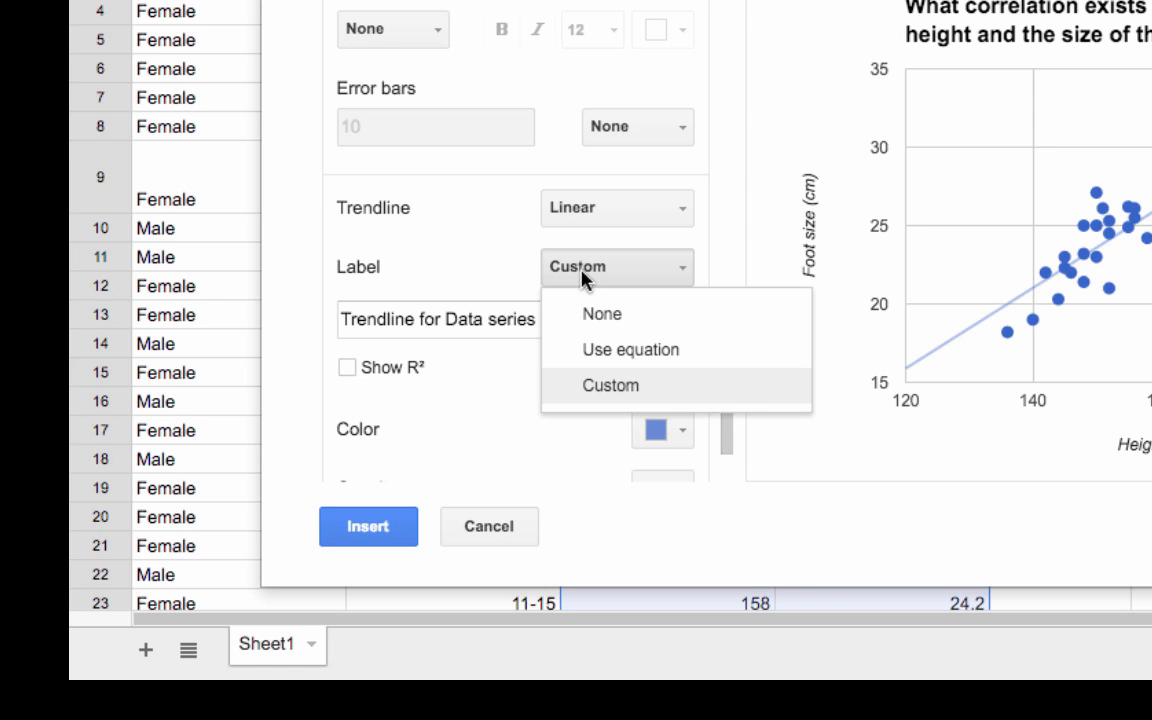
{"action": "left_click", "coordinate": [603, 352]}
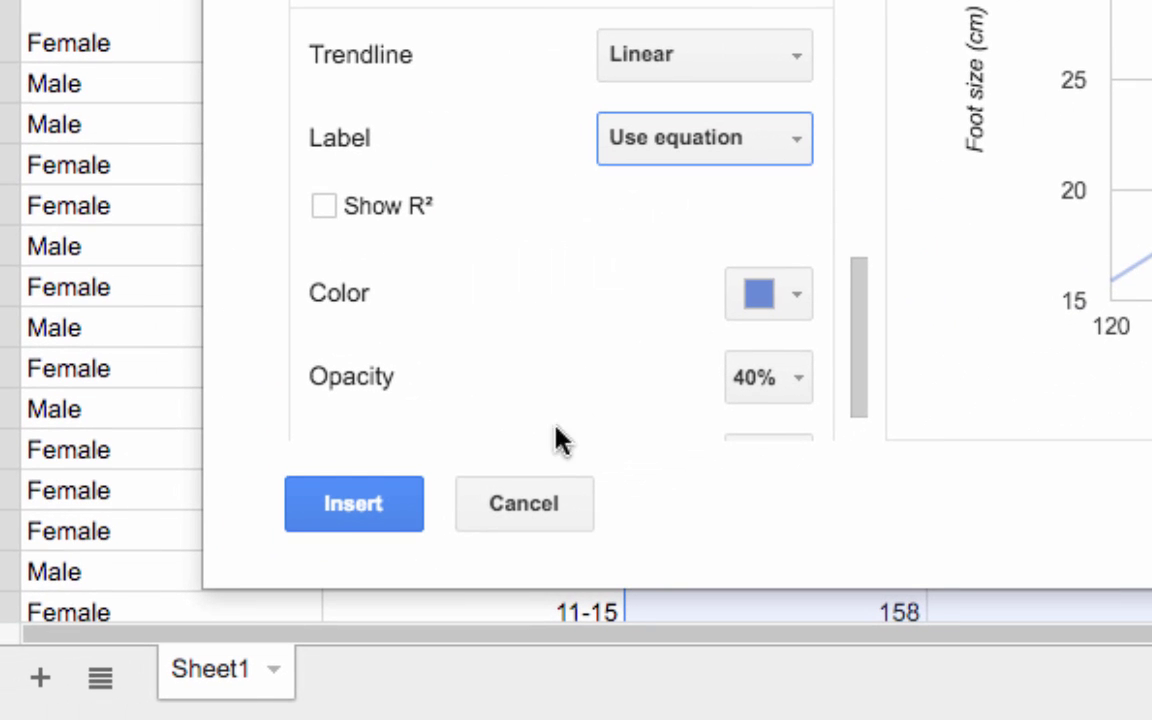
- Insert the customized chart into the sheet and move it clear of the claim cells in column G
{"action": "left_click", "coordinate": [388, 515]}
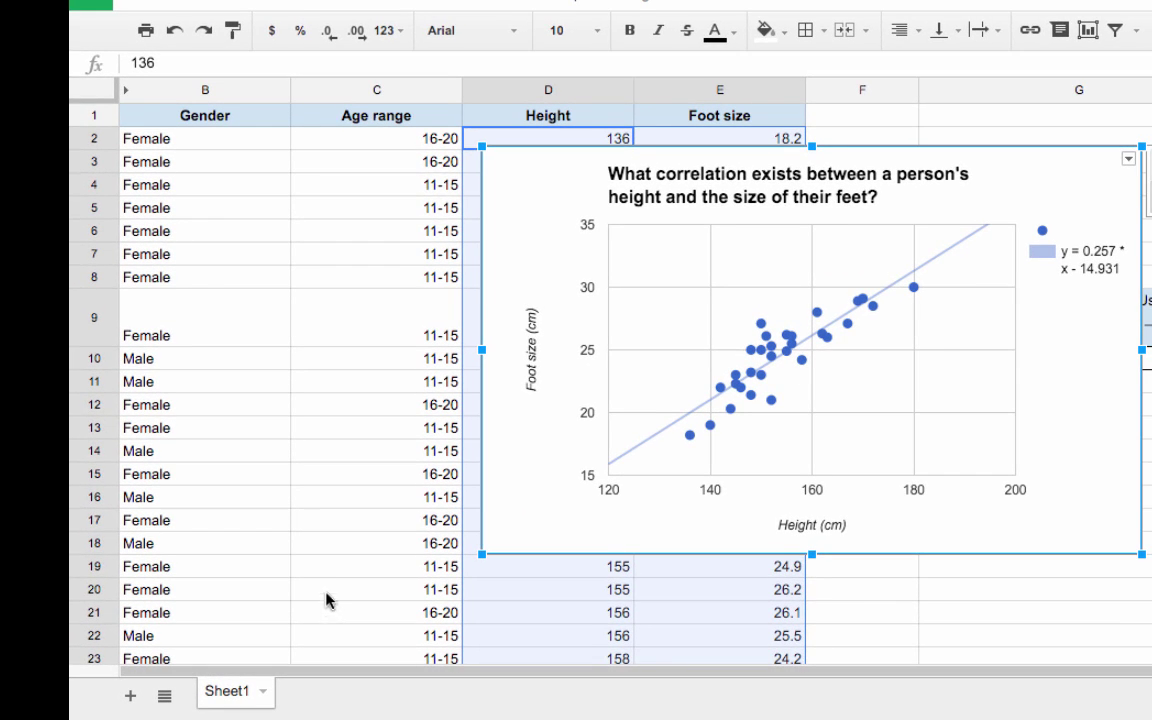
{"action": "left_click_drag", "start_coordinate": [538, 188], "coordinate": [285, 205]}
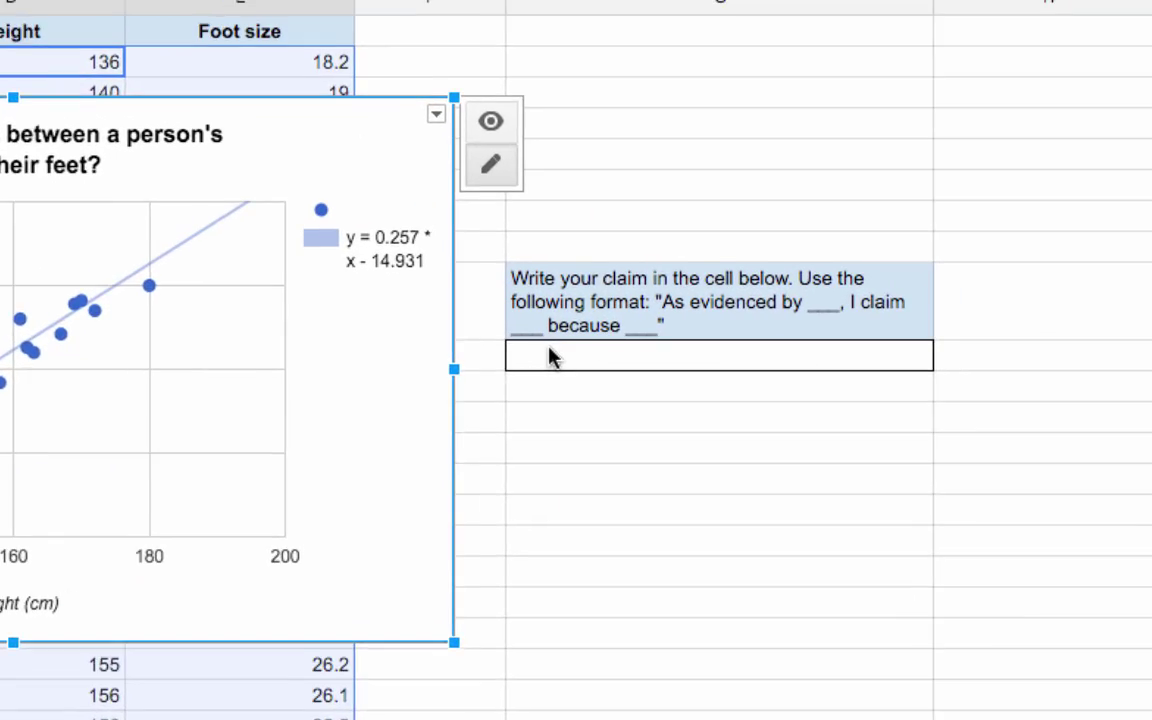
- Enter in G10 "As evidenced by my data, I claim there is a corrleation between height and shoe size because the chart shows a direct relationship."
{"action": "left_click", "coordinate": [960, 357]}
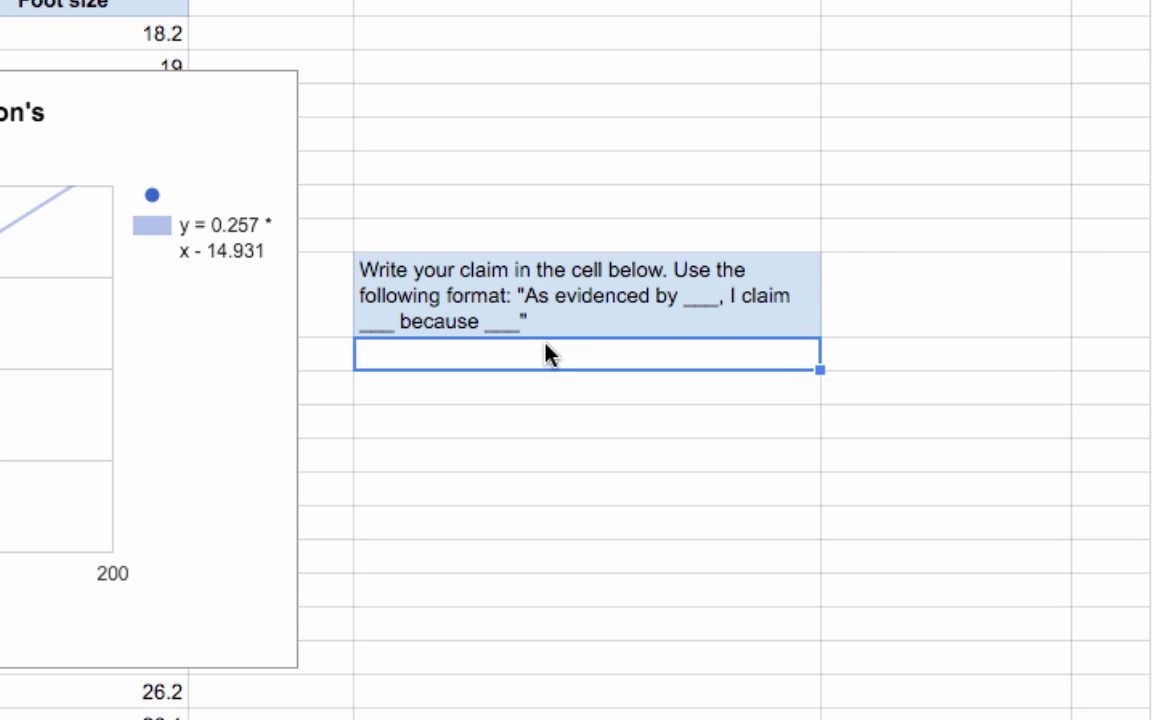
{"action": "type", "text": "As"}
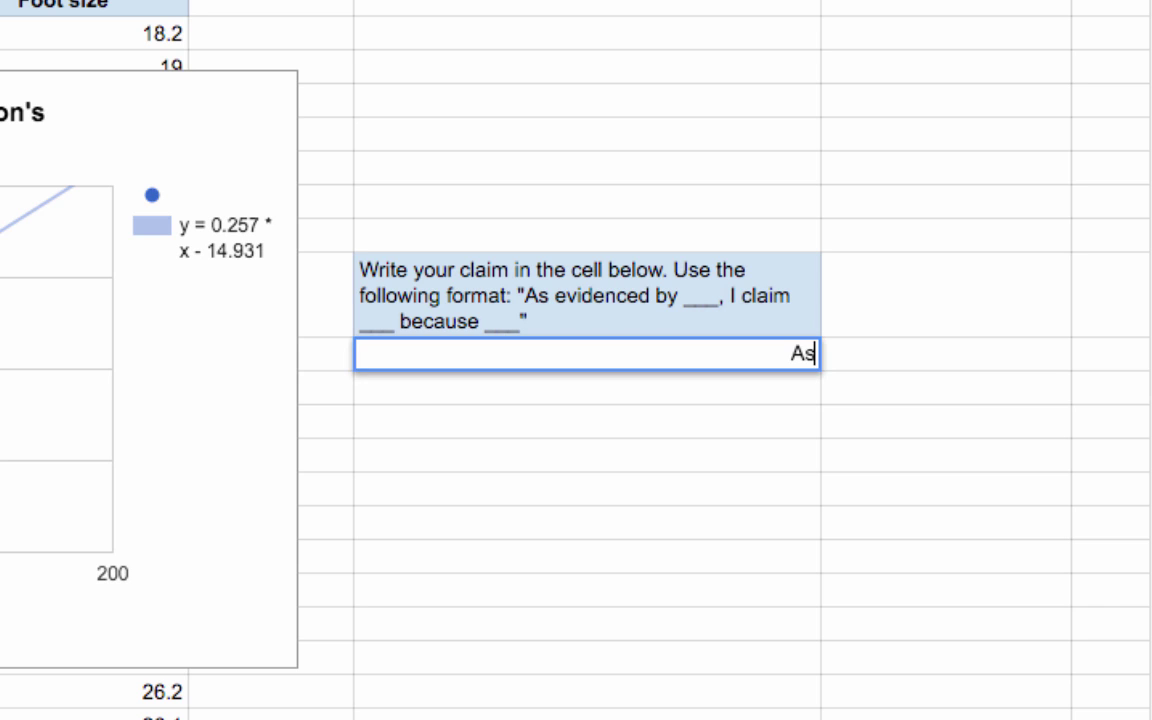
{"action": "type", "text": " evidenced by"}
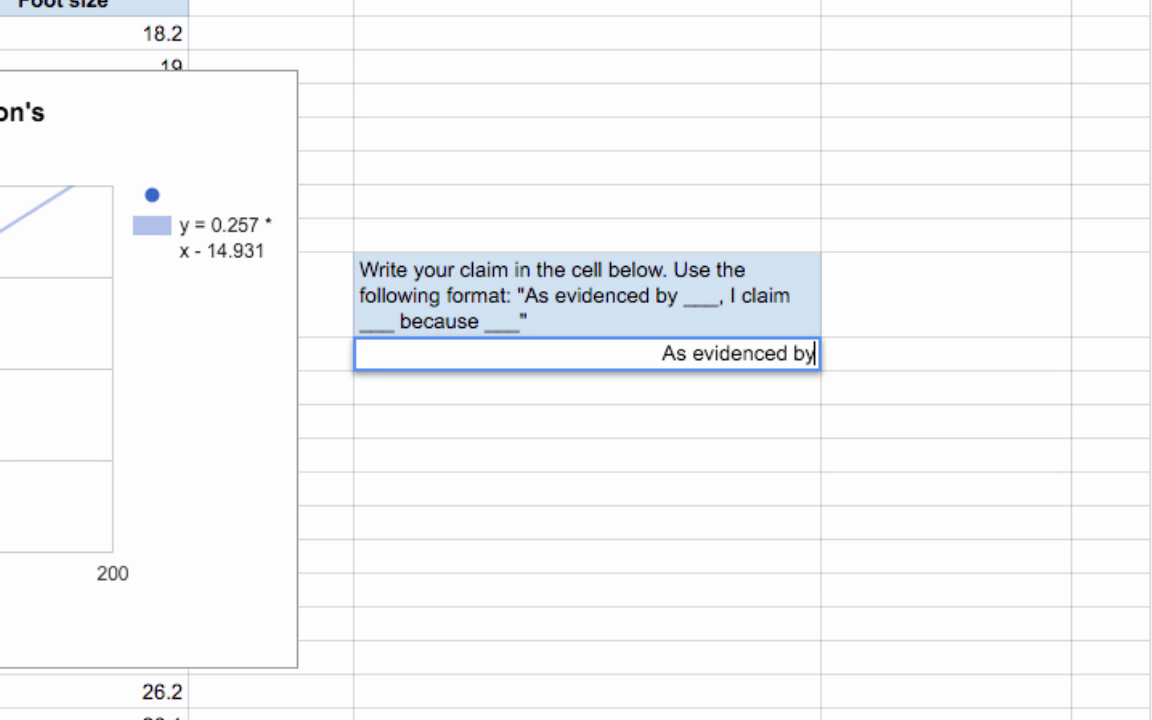
{"action": "type", "text": " my "}
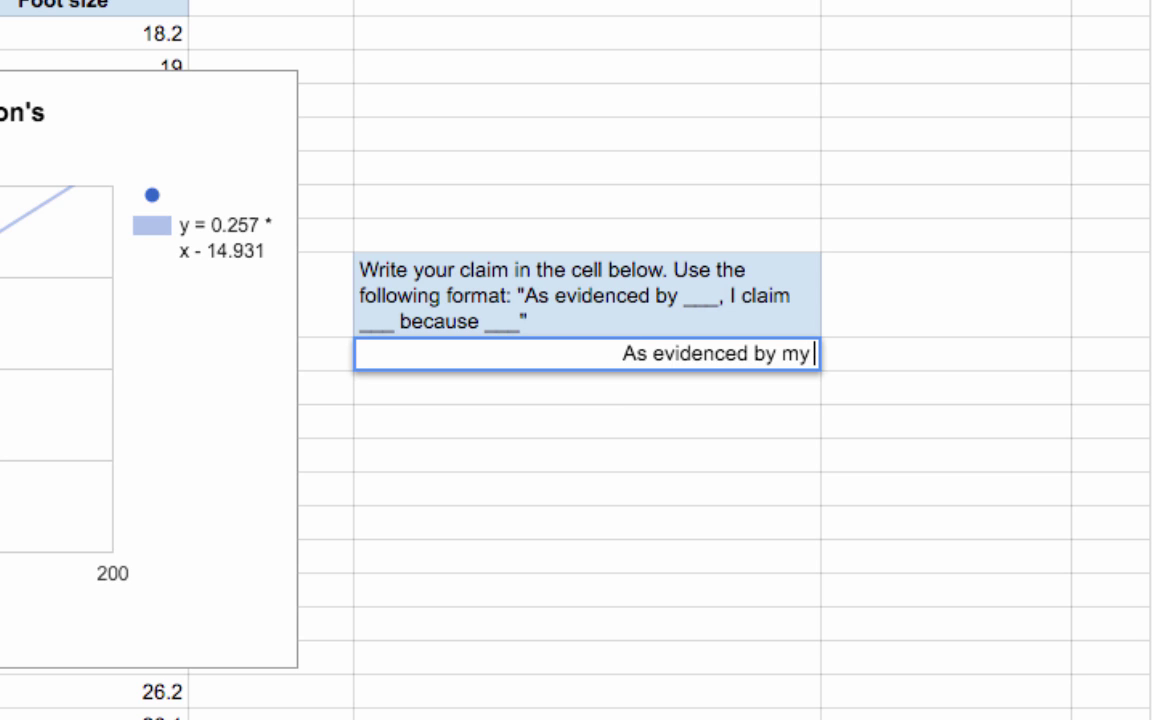
{"action": "type", "text": "data, I claim"}
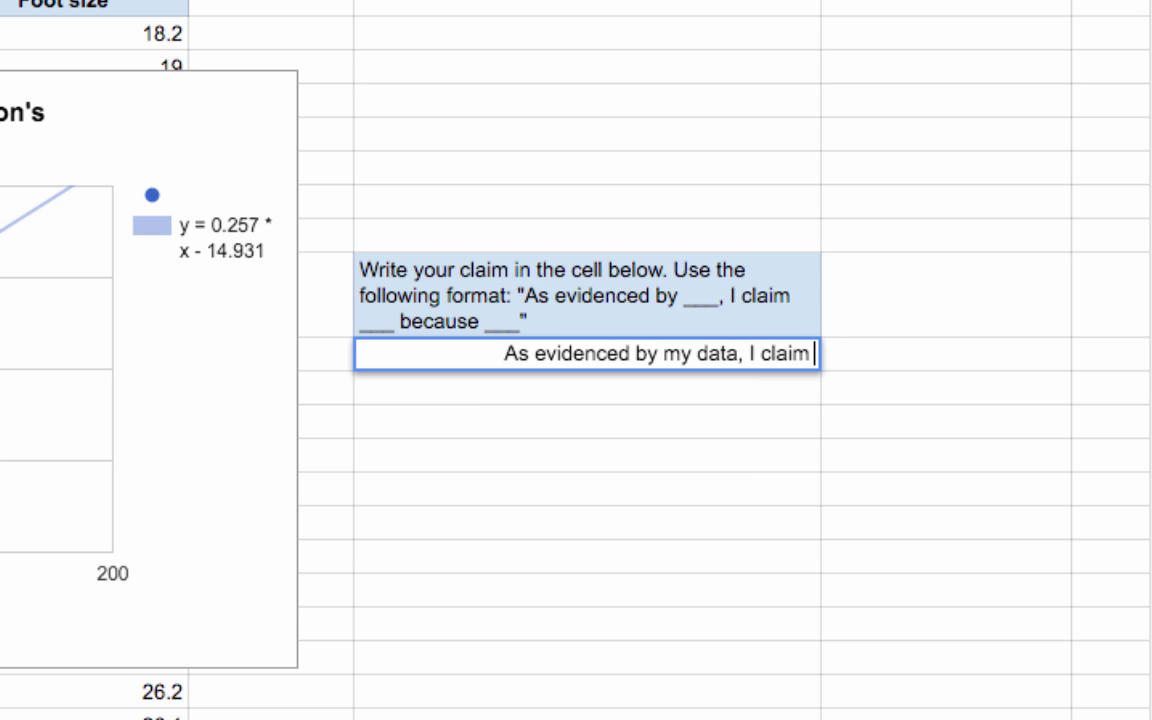
{"action": "type", "text": " there is a"}
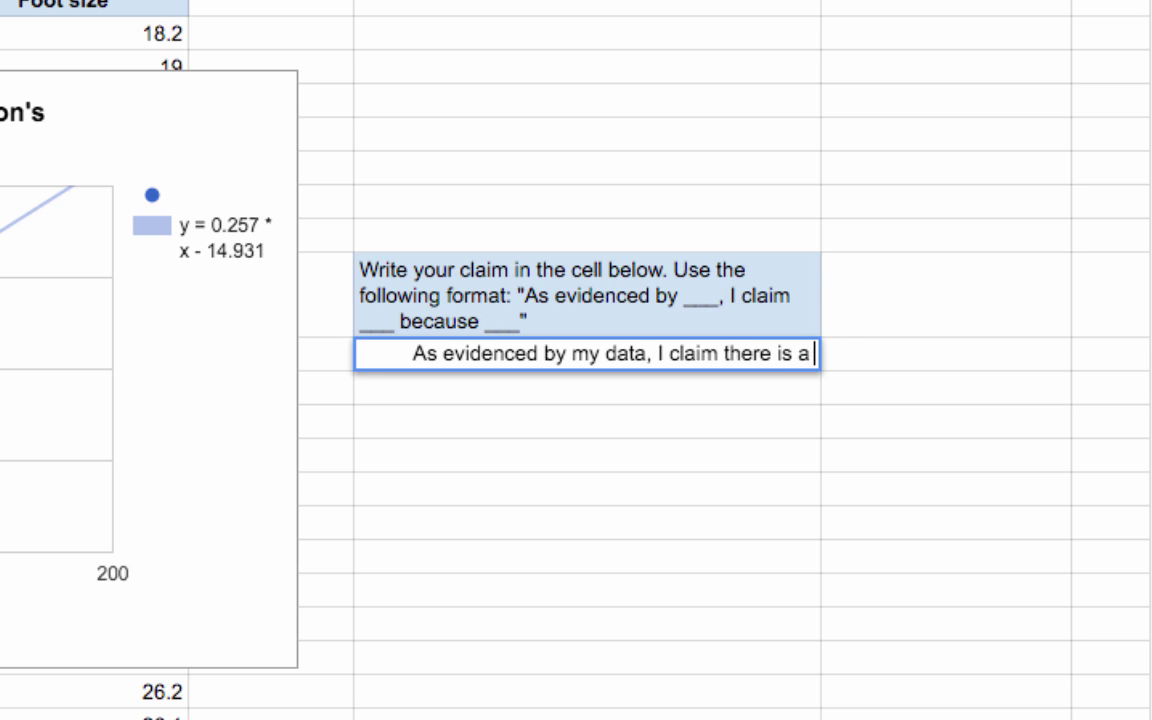
{"action": "type", "text": " corrleation between"}
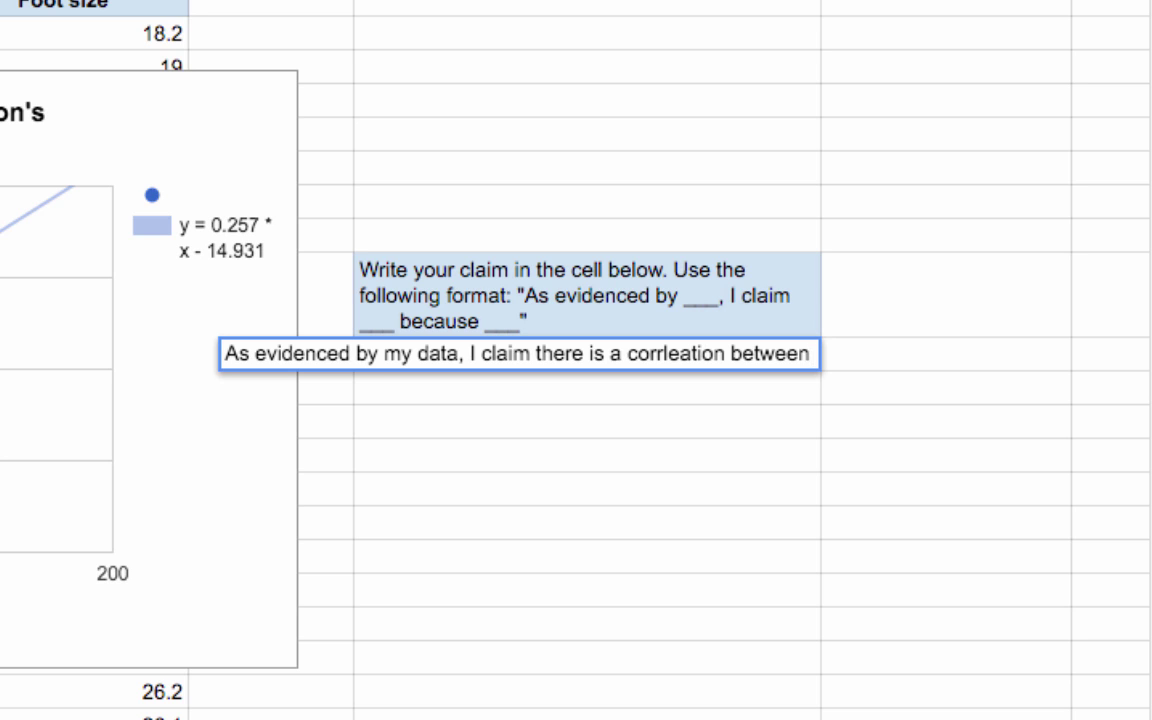
{"action": "type", "text": " height"}
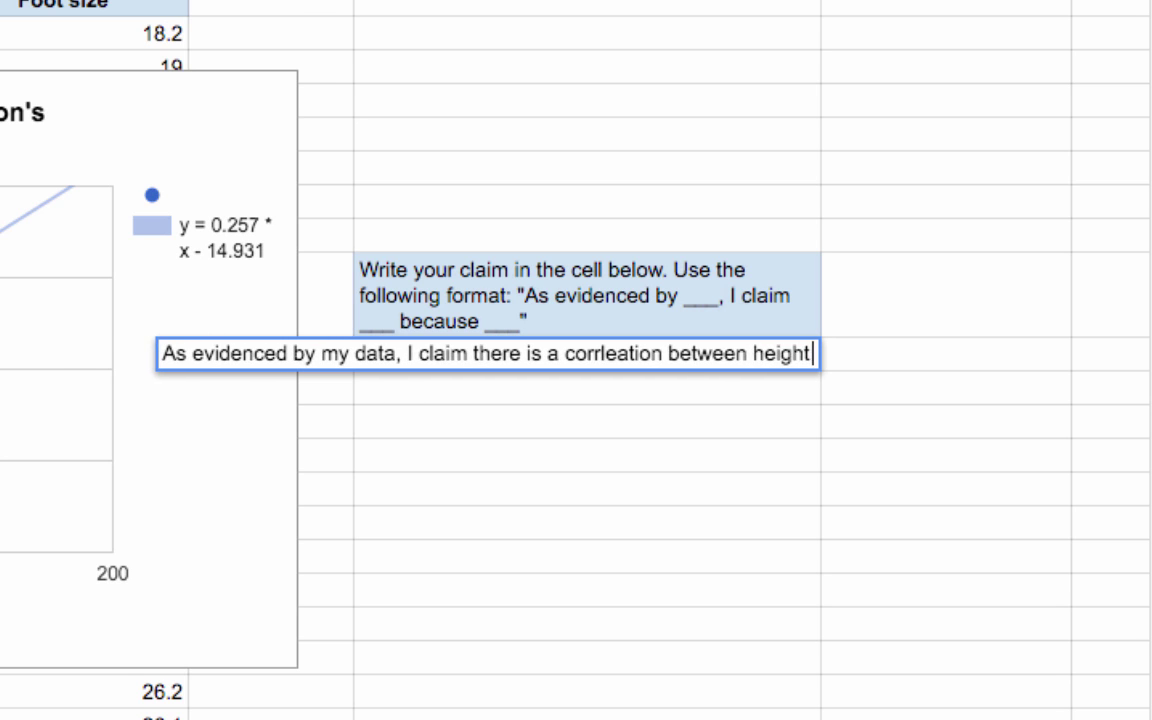
{"action": "type", "text": " and shoe siz"}
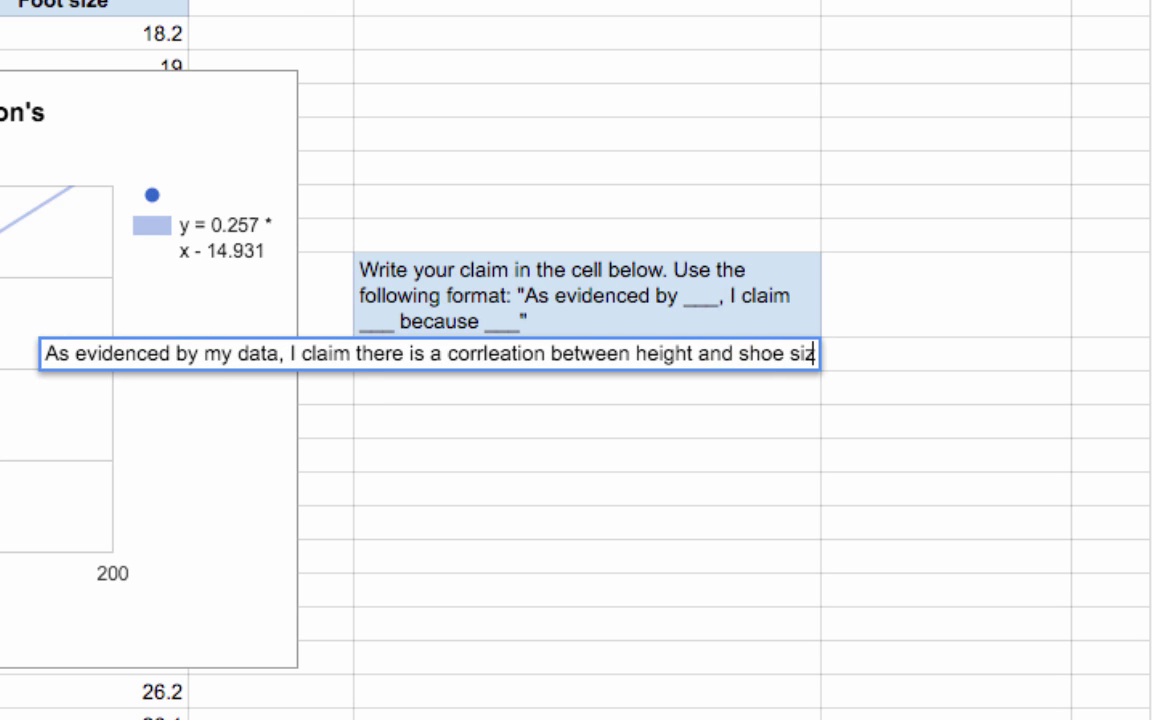
{"action": "type", "text": "e beca"}
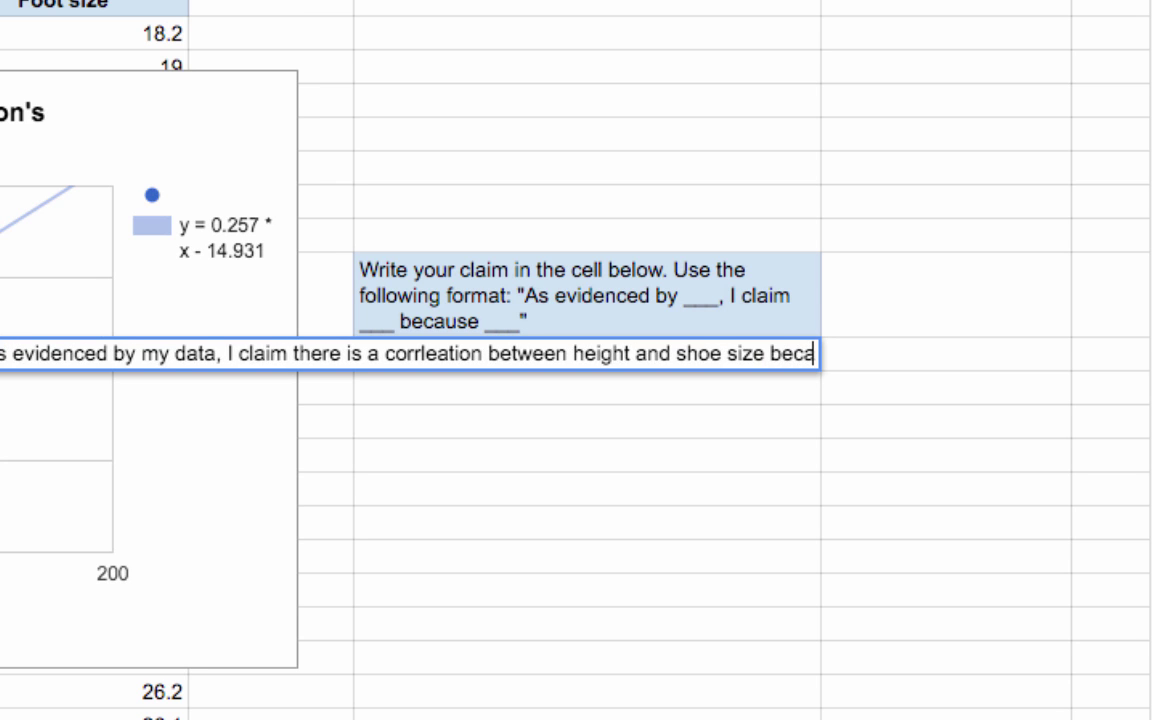
{"action": "type", "text": "use th"}
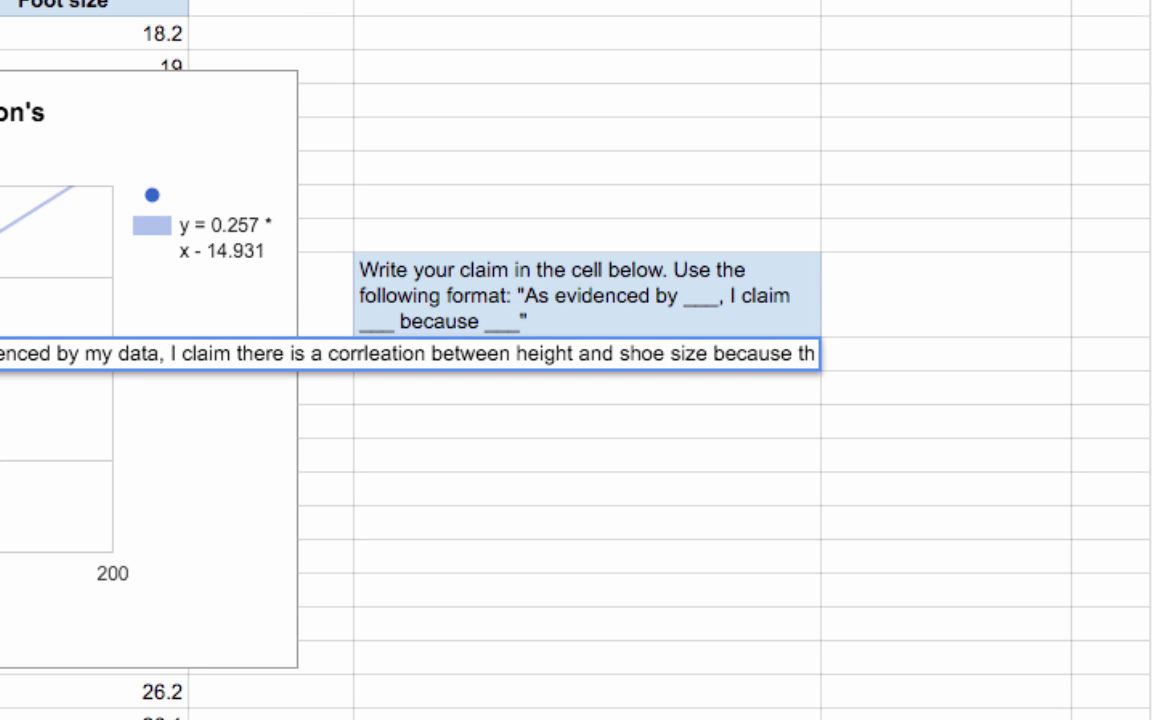
{"action": "type", "text": "e chart"}
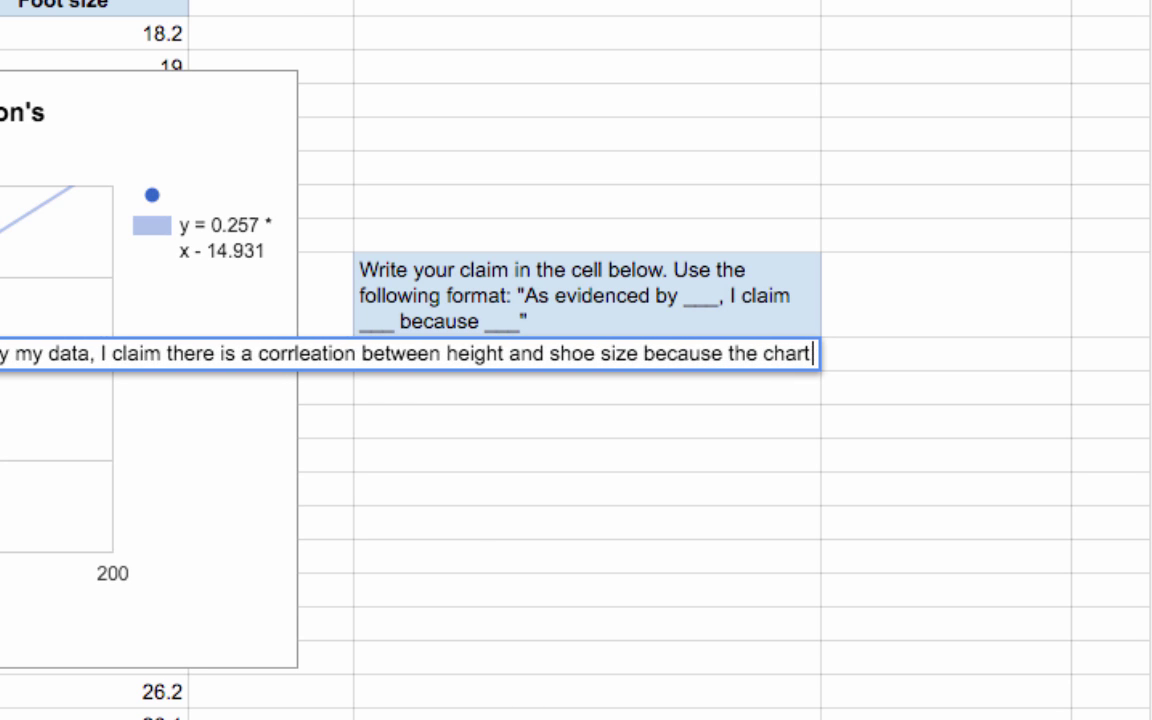
{"action": "type", "text": " shows a d"}
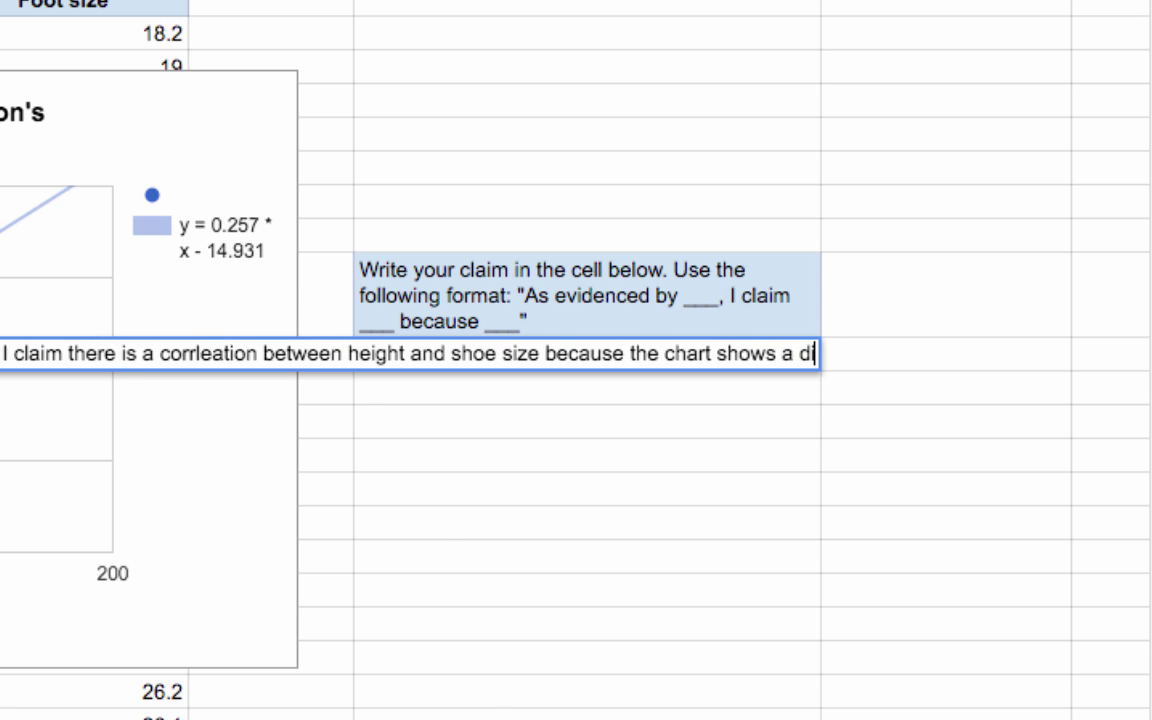
{"action": "type", "text": "irect re"}
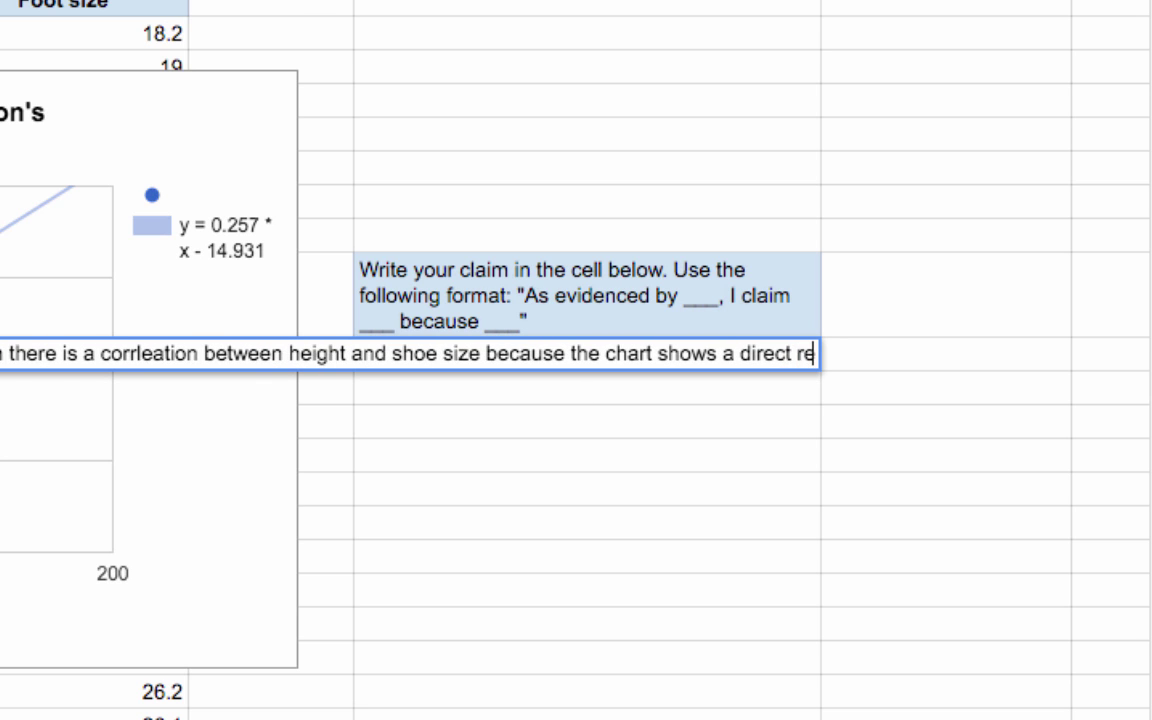
{"action": "type", "text": "lationship"}
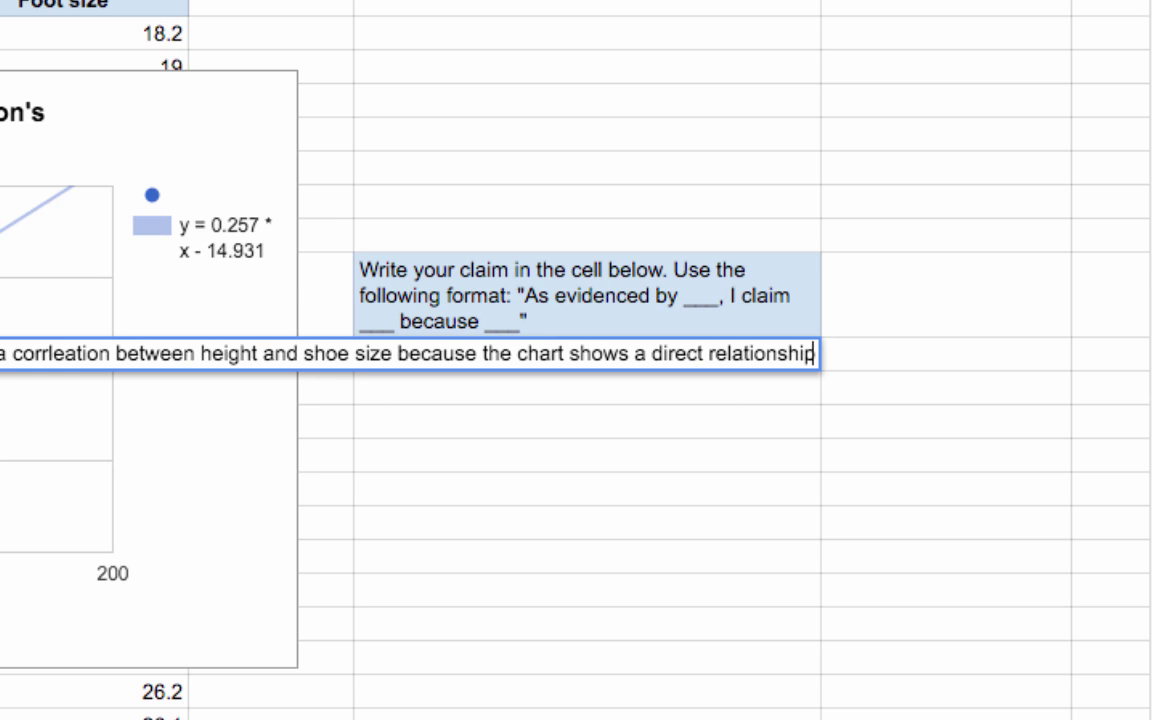
{"action": "type", "text": "."}
{"action": "key", "text": "Return"}
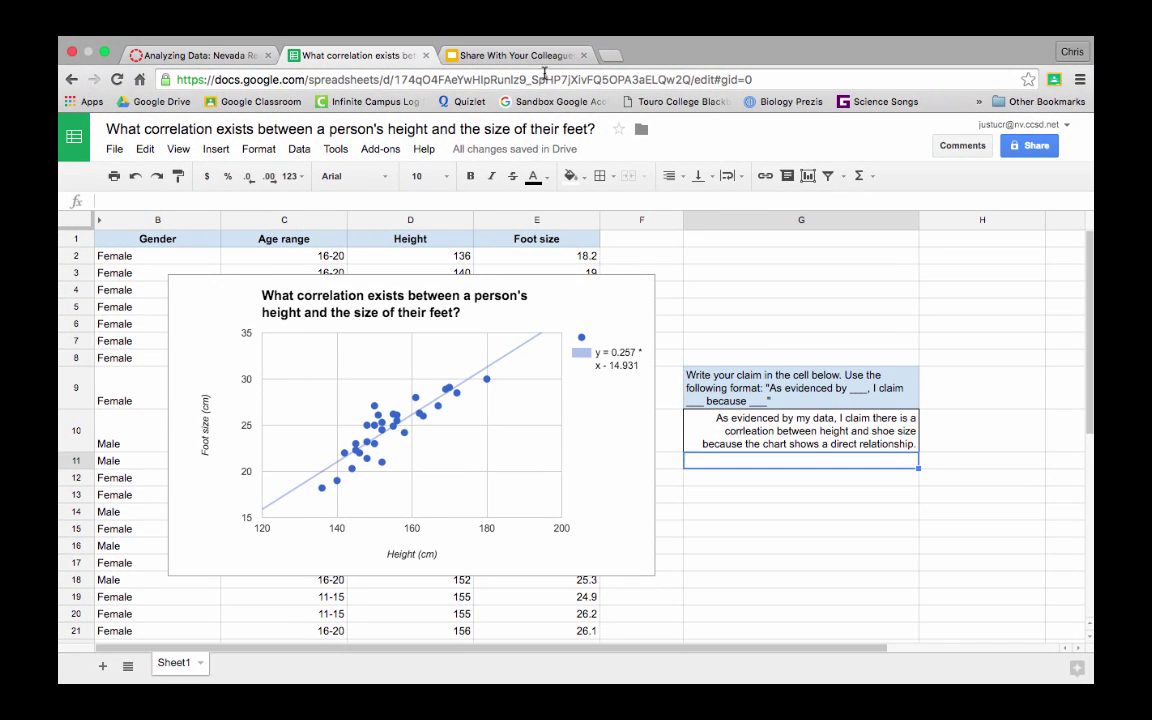
- Switch to the Share With Your Colleagues presentation in Google Slides, present it full screen and reveal the first assignment bullet
{"action": "left_click", "coordinate": [532, 56]}
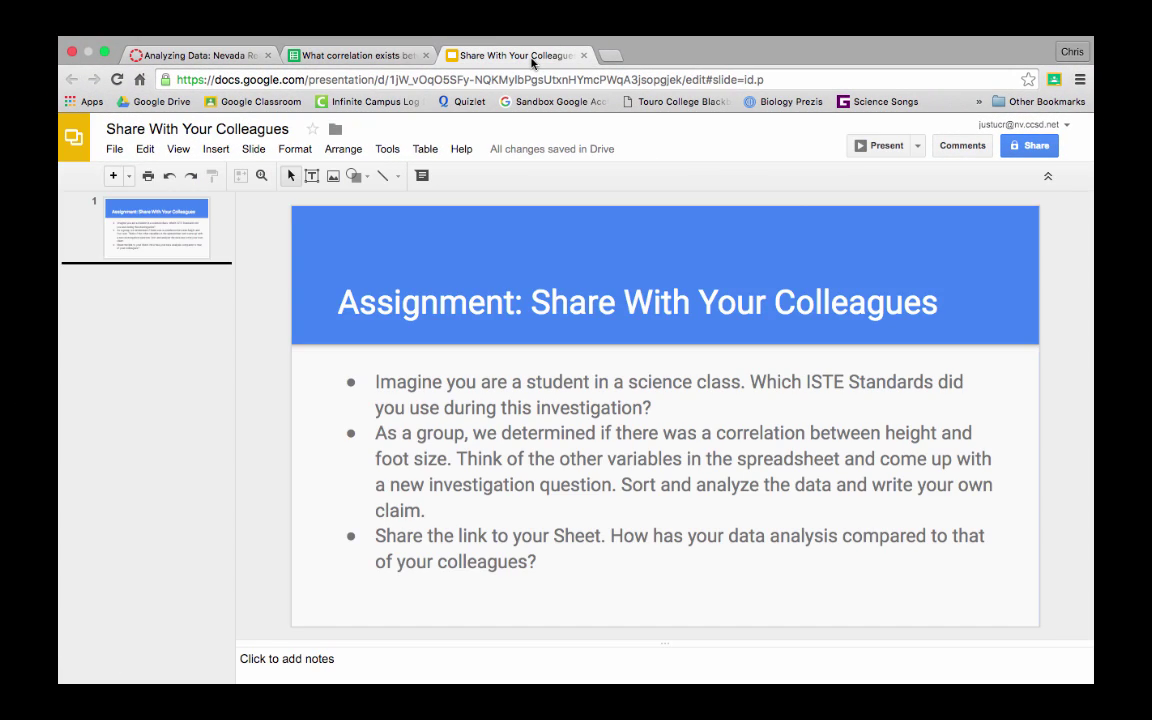
{"action": "left_click", "coordinate": [868, 152]}
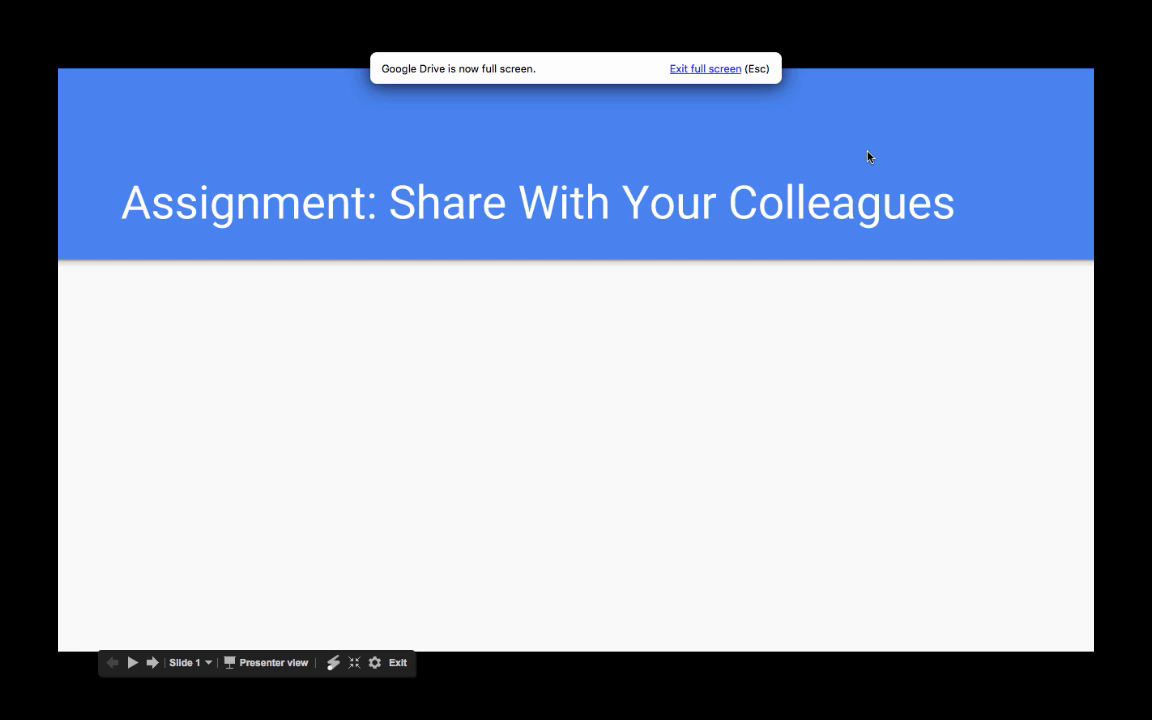
{"action": "left_click", "coordinate": [868, 156]}
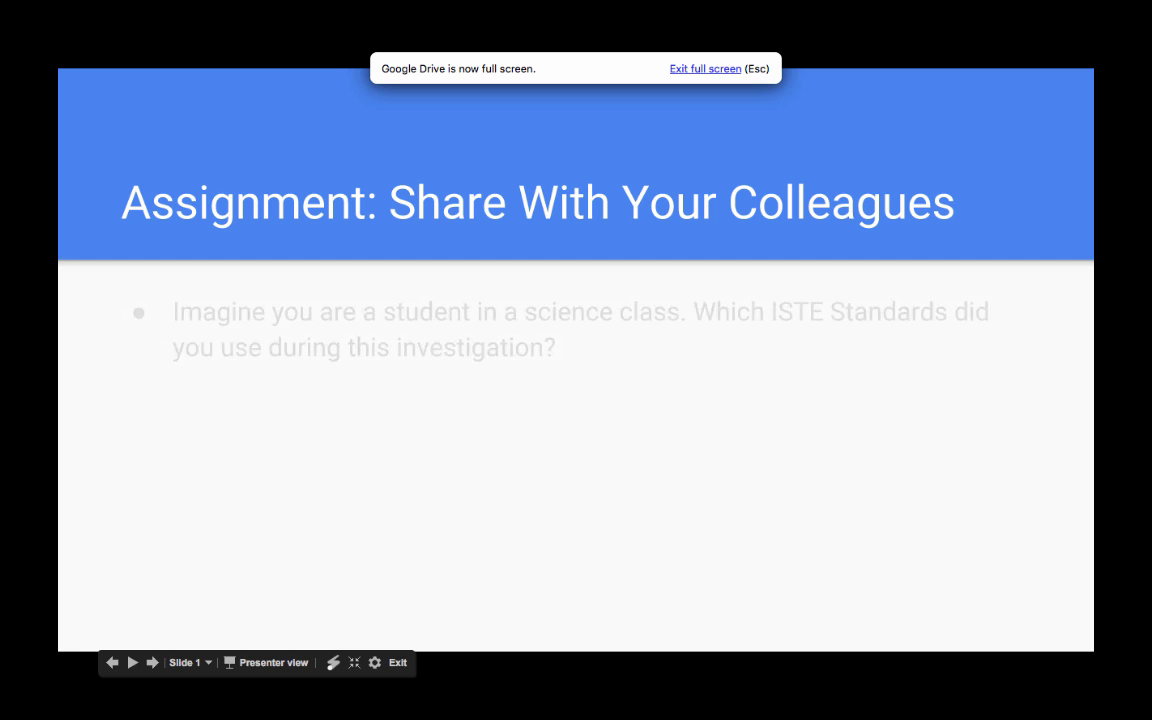